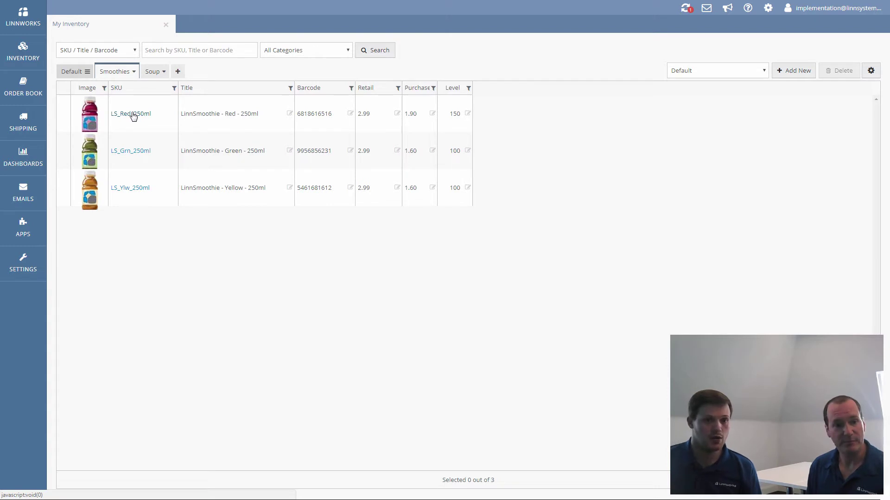
# Open the product details of LS_Red_250ml and set its batch type to Ordered by sell by date.
pyautogui.click(131, 114)
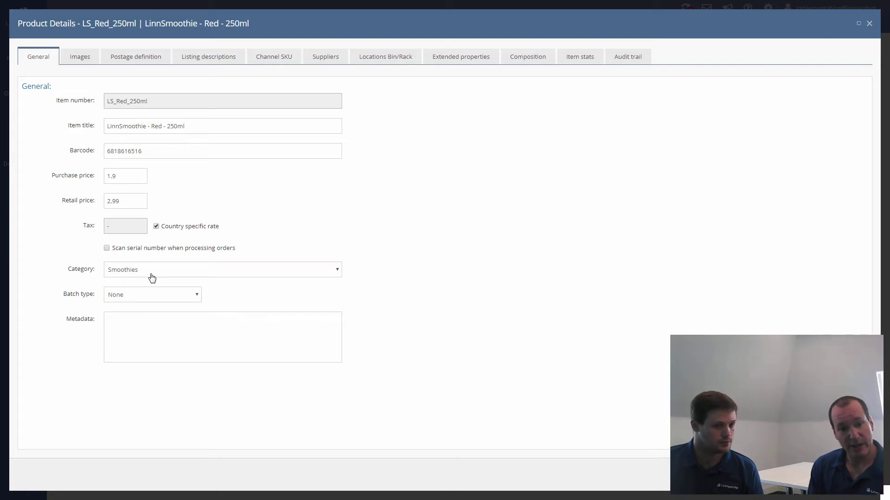
pyautogui.click(145, 301)
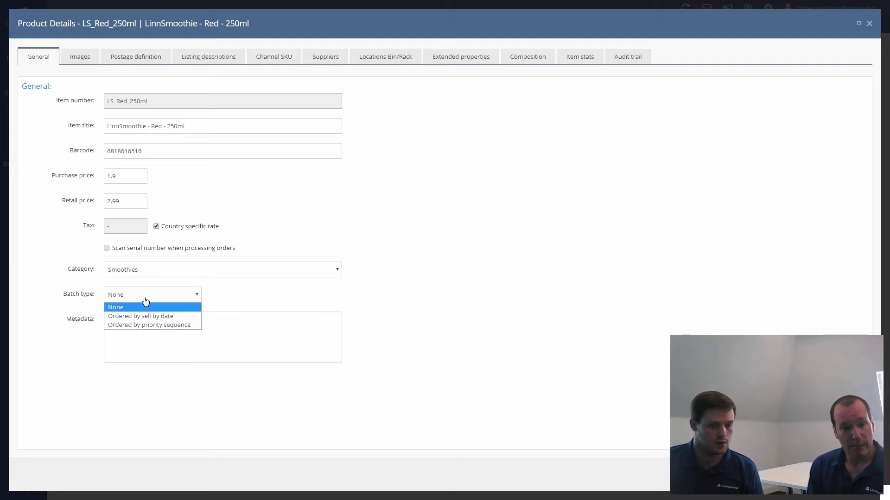
pyautogui.click(187, 317)
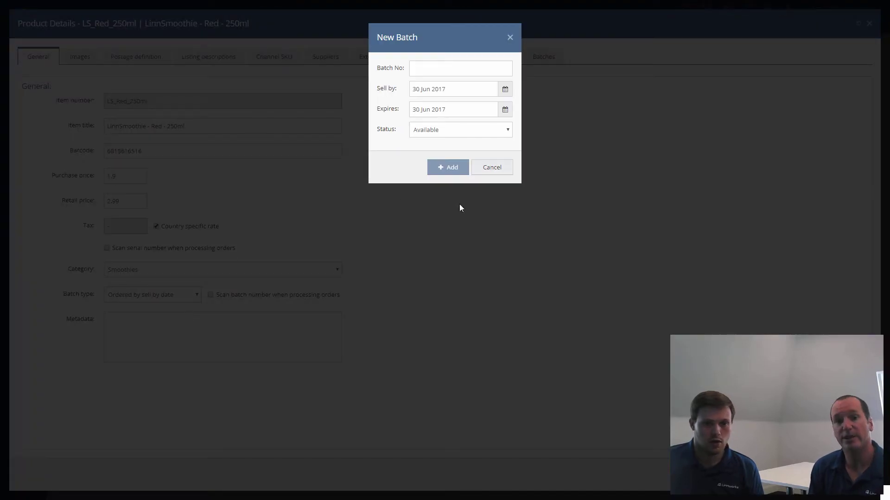
# Enter batch number 512361 for the new batch and set its sell-by date to 16 Aug 2017.
pyautogui.click(432, 66)
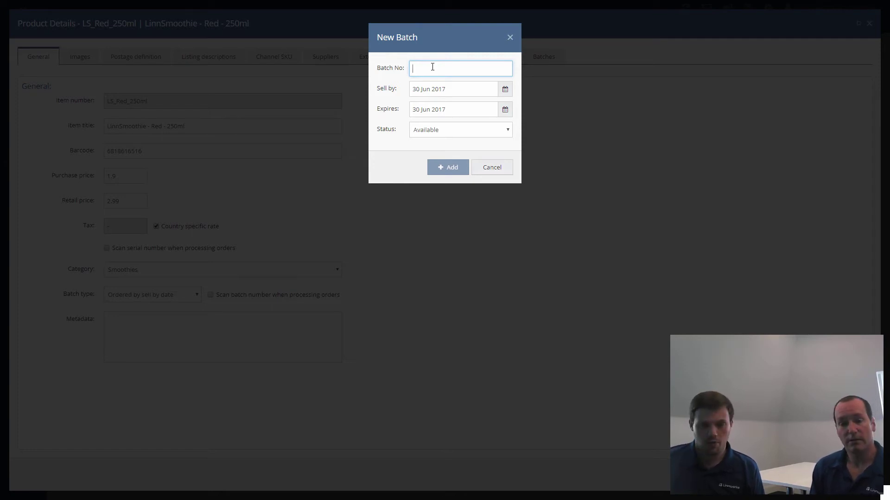
pyautogui.write('51236')
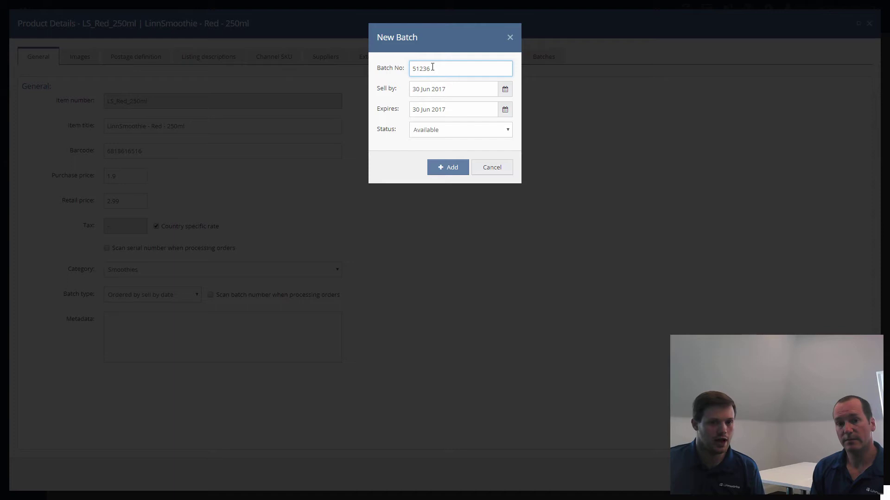
pyautogui.write('1')
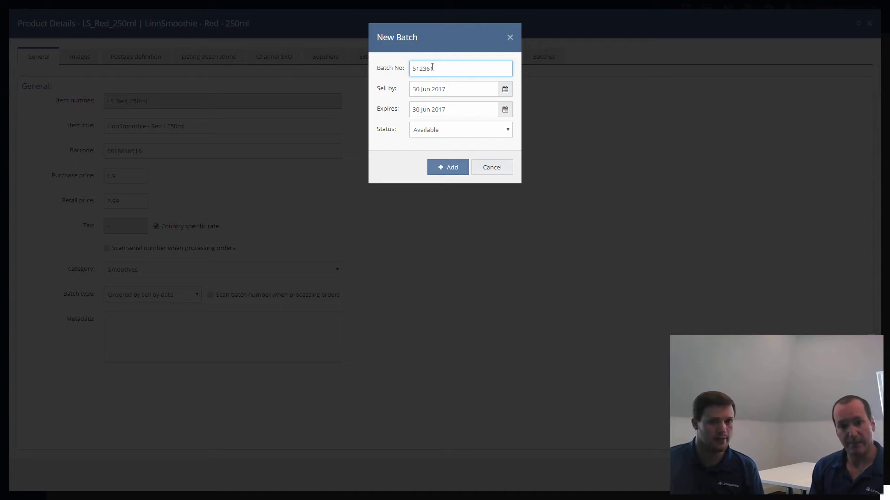
pyautogui.click(507, 91)
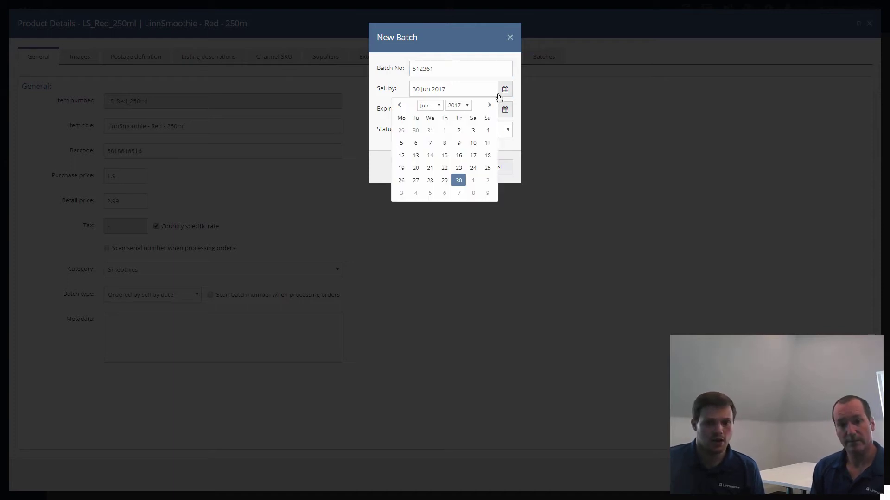
pyautogui.click(488, 106)
pyautogui.click(489, 106)
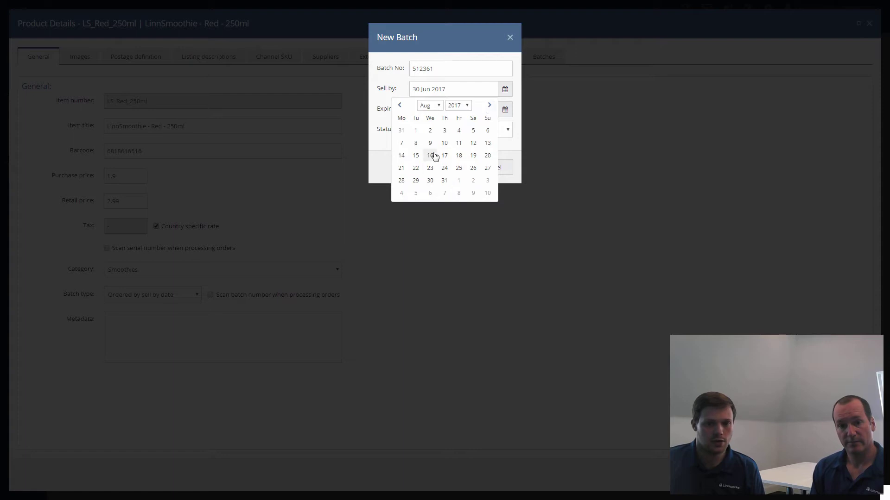
pyautogui.click(430, 155)
# Set the new batch's expiry date to 30 Aug 2017.
pyautogui.click(506, 111)
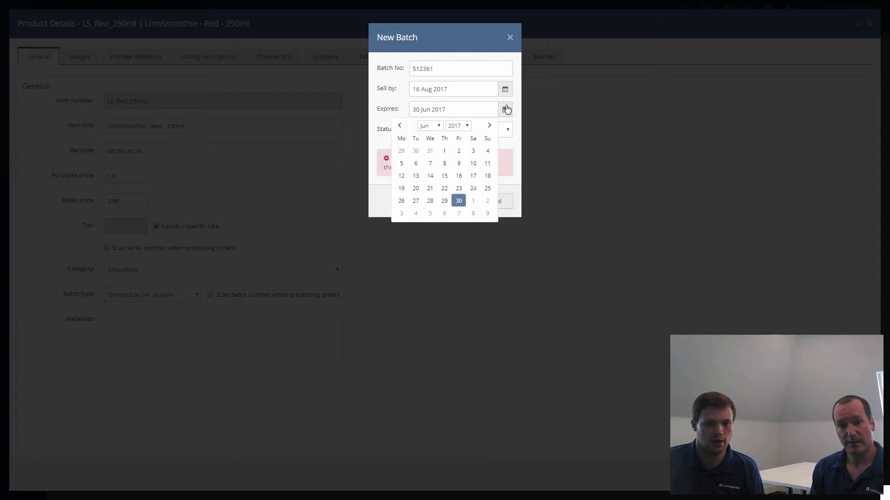
pyautogui.click(492, 127)
pyautogui.click(491, 127)
pyautogui.click(491, 126)
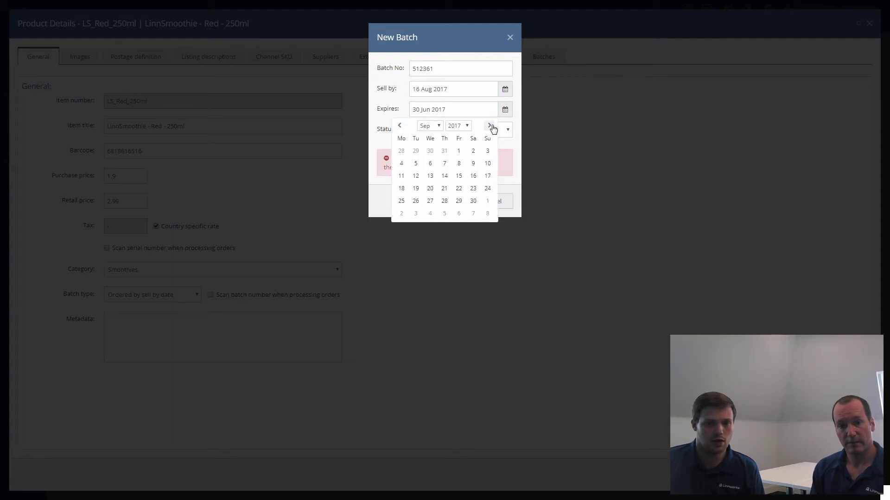
pyautogui.click(399, 126)
pyautogui.click(429, 201)
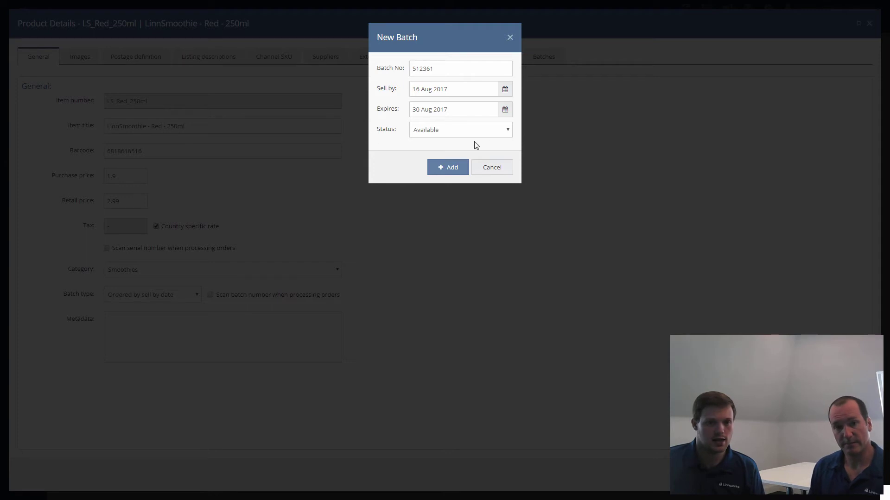
# Choose Available as the new batch's status and add the batch to the product.
pyautogui.click(490, 136)
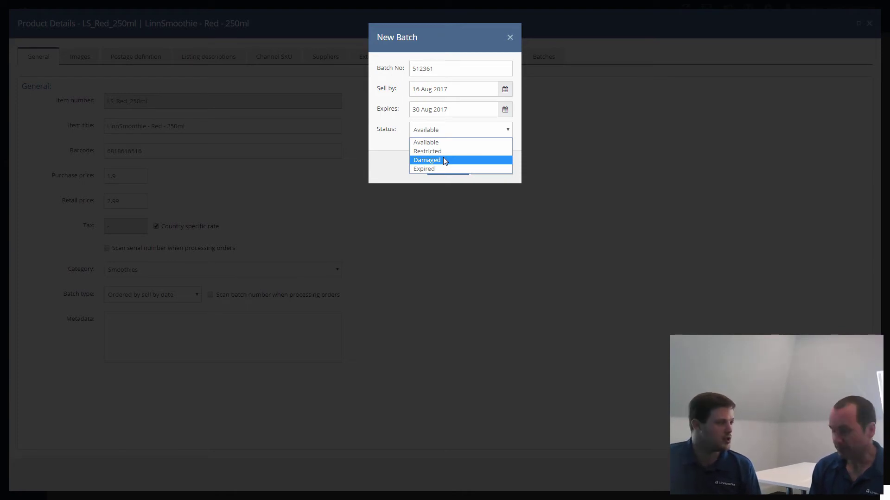
pyautogui.click(426, 144)
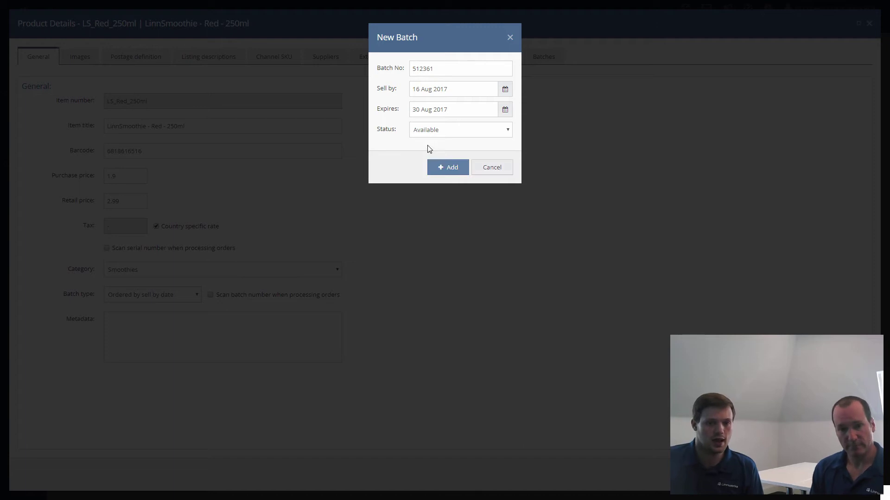
pyautogui.click(449, 169)
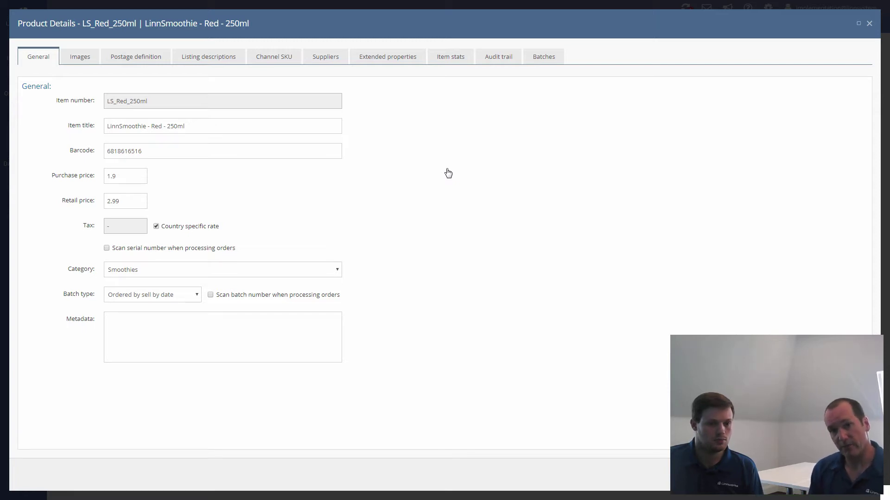
# Set the bin/rack of batch 512361 to BIN-254 in the product's batch list, and close the product details.
pyautogui.click(546, 62)
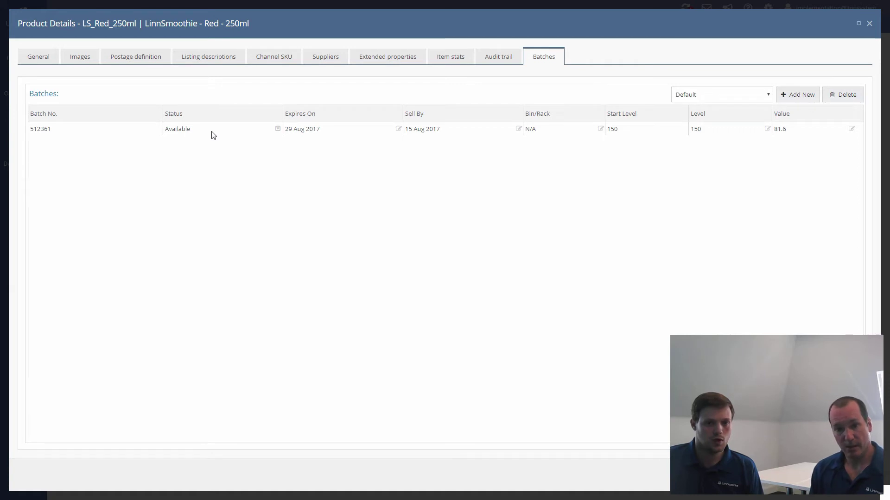
pyautogui.click(192, 133)
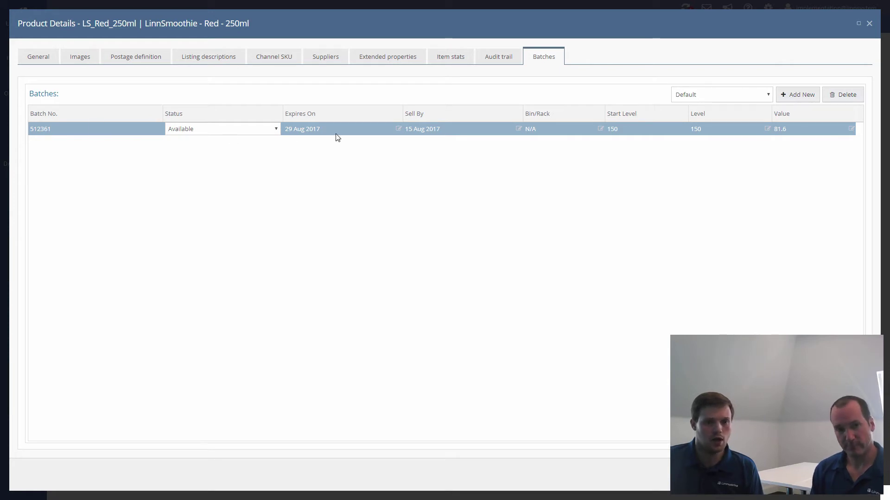
pyautogui.click(547, 129)
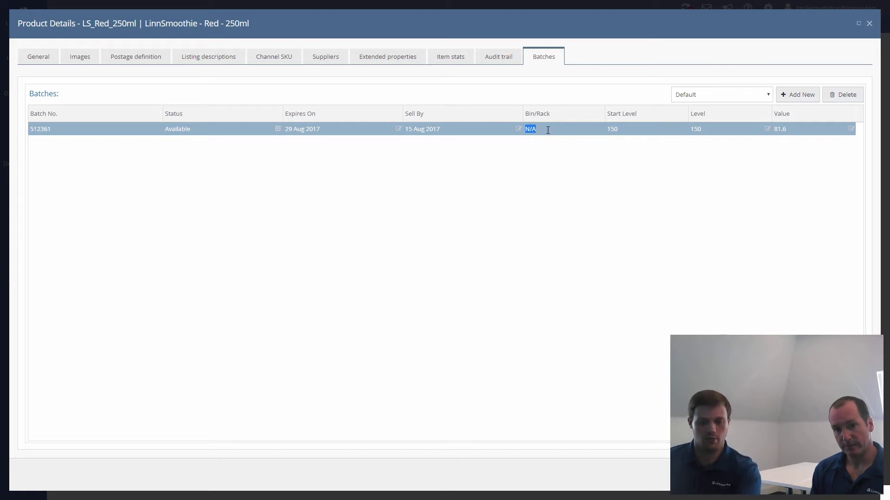
pyautogui.write('BIN-254')
pyautogui.press('Return')
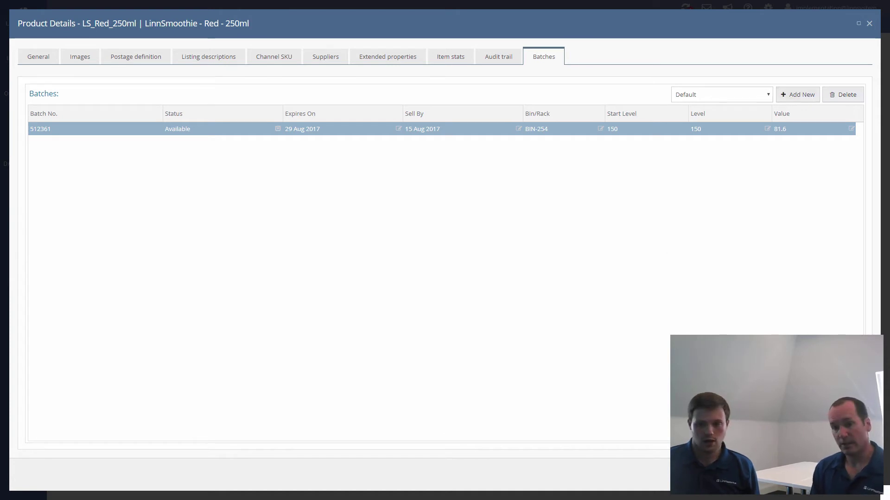
pyautogui.press('Escape')
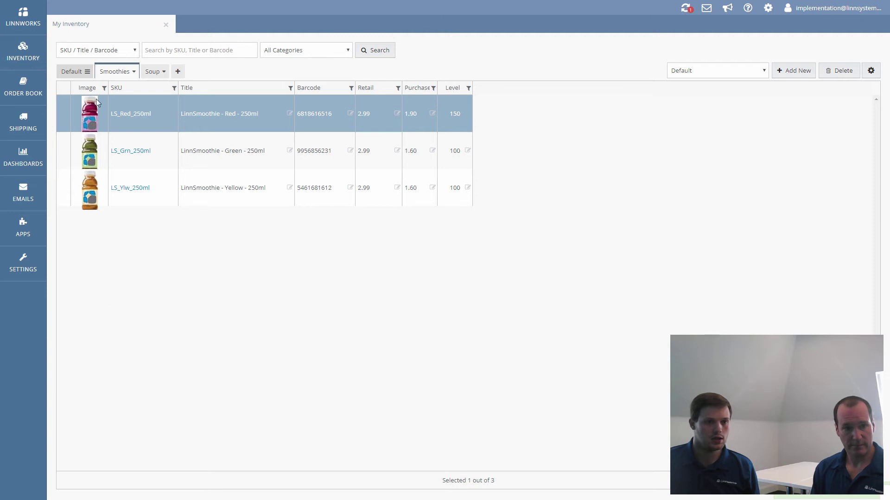
# Copy the SKU LS_Red_250ml from the inventory list and look it up on the Stock In screen.
pyautogui.moveTo(153, 114); pyautogui.dragTo(113, 120)
pyautogui.hotkey('ctrl', 'c')
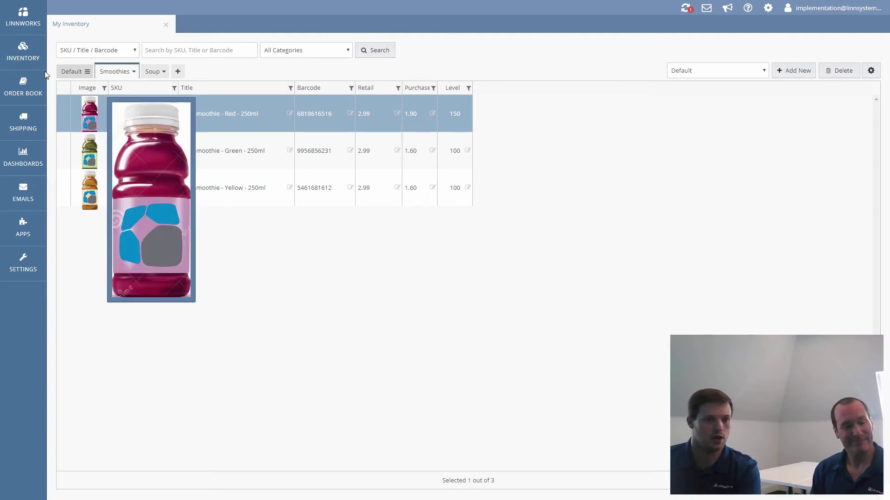
pyautogui.click(23, 54)
pyautogui.click(74, 100)
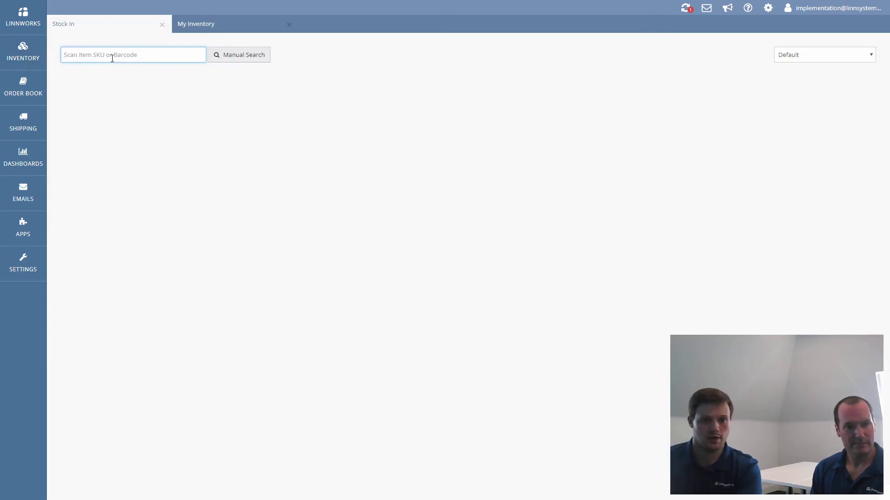
pyautogui.hotkey('ctrl', 'v')
pyautogui.press('Return')
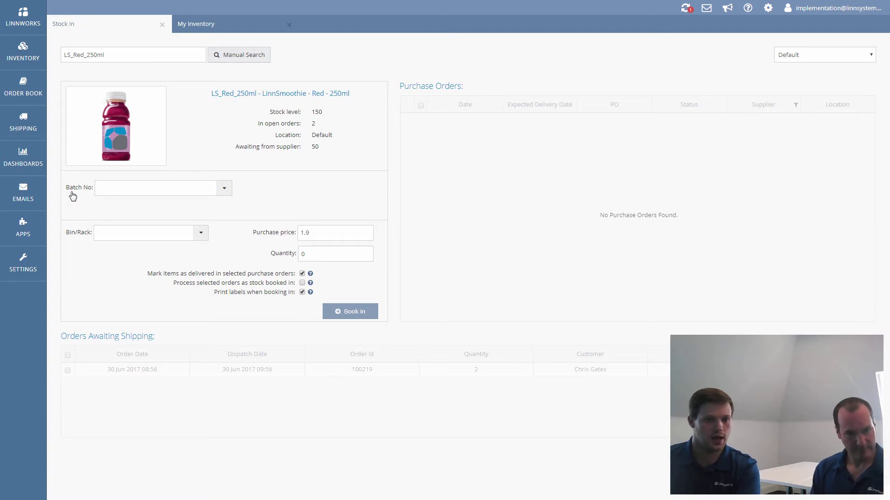
# Enter 151232 as the batch number for the incoming stock to start a new batch.
pyautogui.click(113, 189)
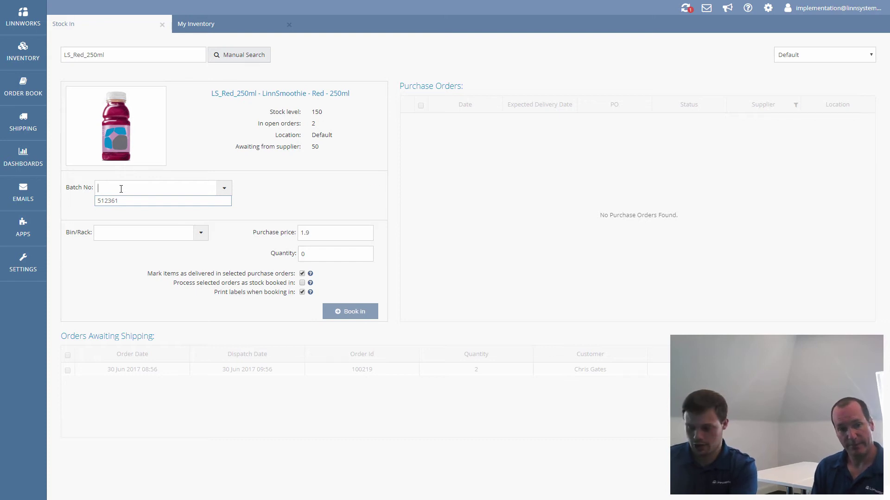
pyautogui.write('151232')
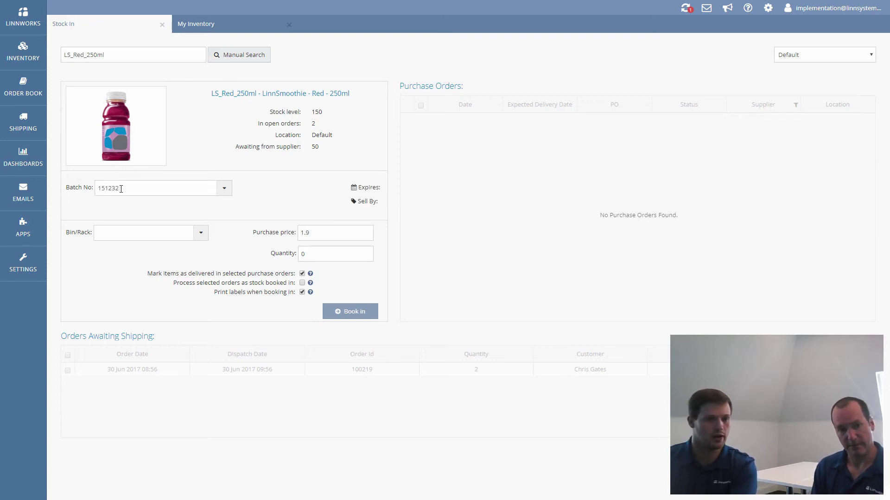
pyautogui.press('Return')
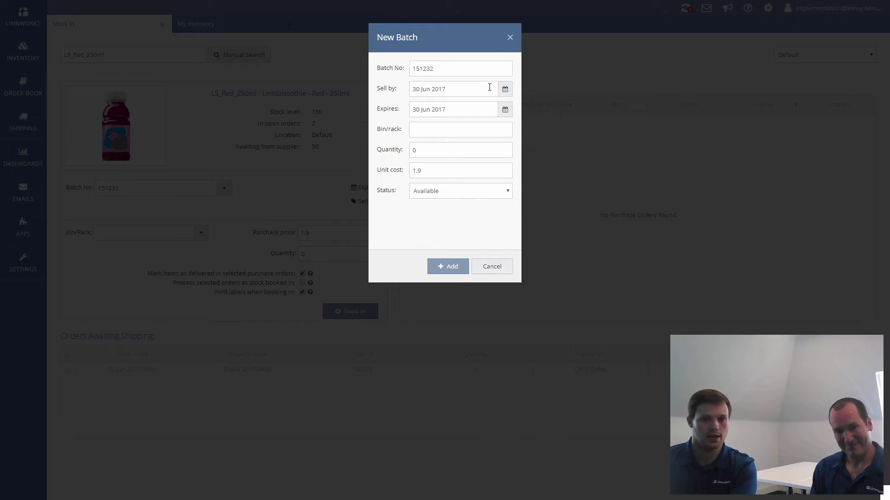
# Set the sell-by date of batch 151232 to 11 Oct 2017.
pyautogui.click(505, 90)
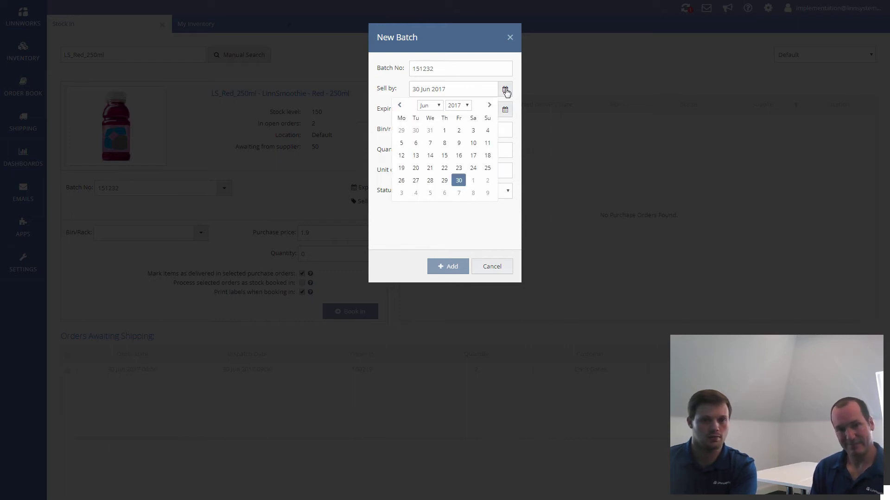
pyautogui.click(489, 106)
pyautogui.click(489, 106)
pyautogui.click(488, 106)
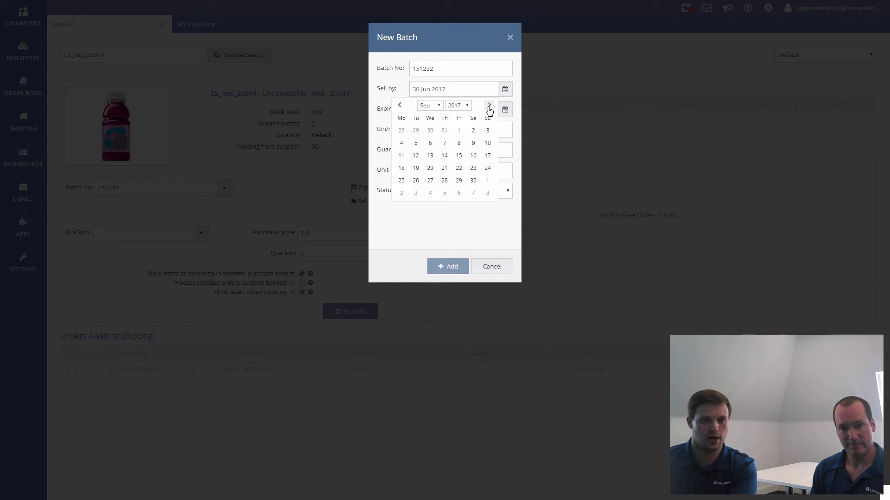
pyautogui.click(489, 105)
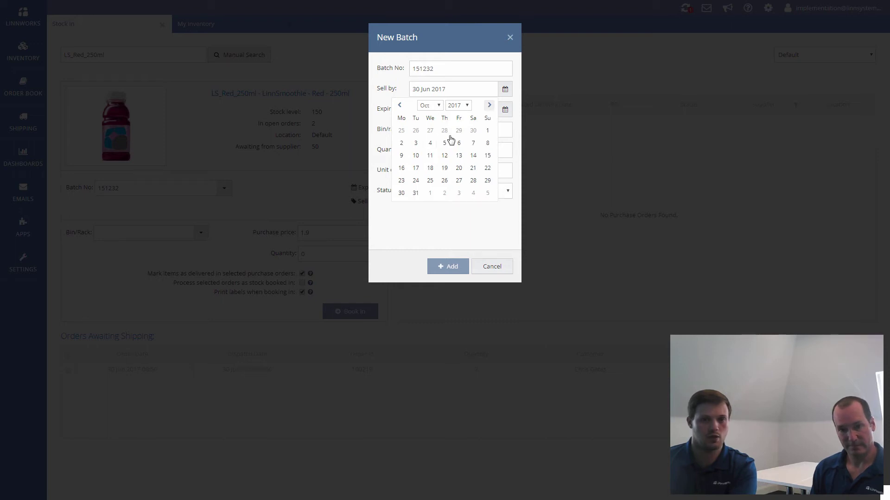
pyautogui.click(431, 155)
# Set the expiry date of batch 151232 to 25 Oct 2017.
pyautogui.click(505, 110)
pyautogui.click(489, 125)
pyautogui.click(489, 126)
pyautogui.click(489, 125)
pyautogui.click(489, 126)
pyautogui.click(431, 202)
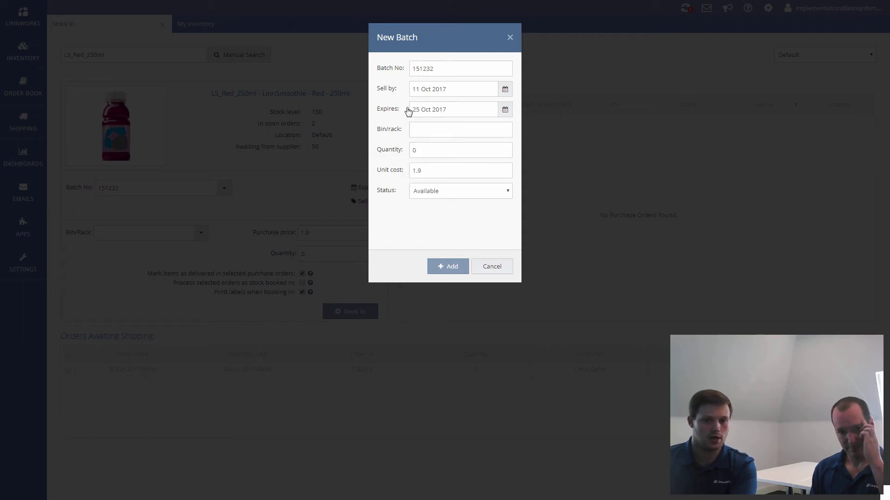
# Assign the new batch to bin/rack BIN-2221 with a quantity of 50.
pyautogui.click(429, 132)
pyautogui.write('BIN')
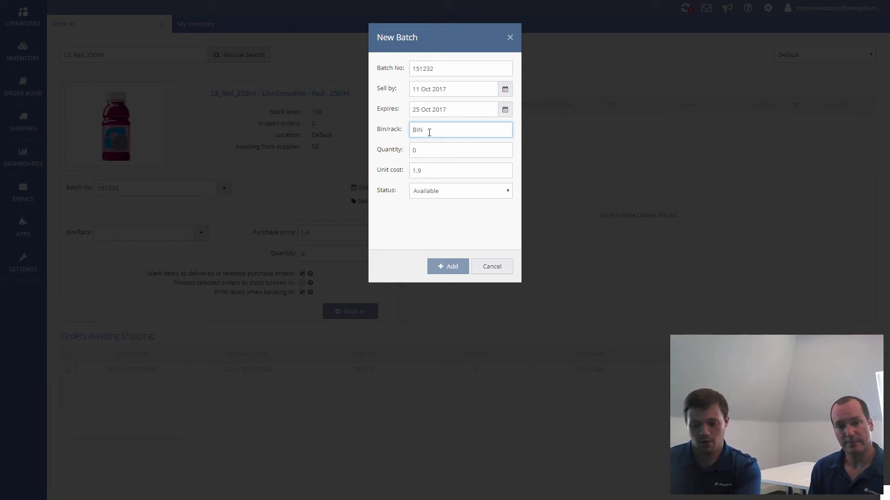
pyautogui.write('-2221')
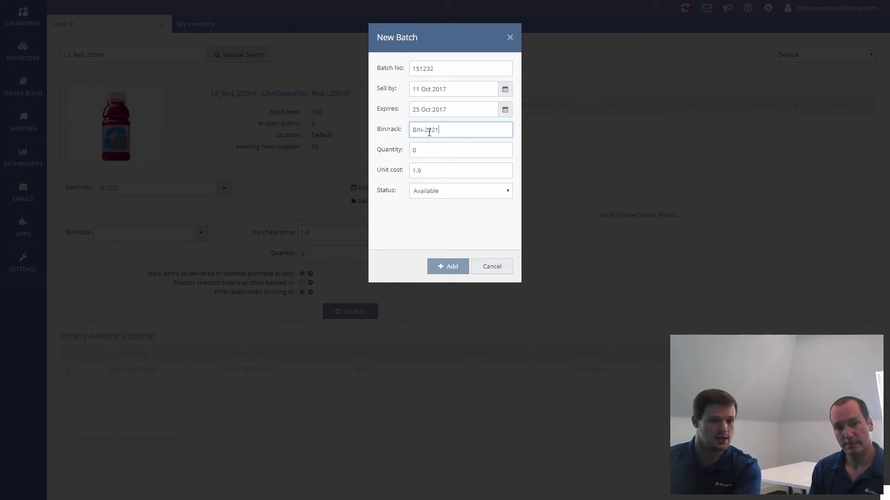
pyautogui.press('Tab')
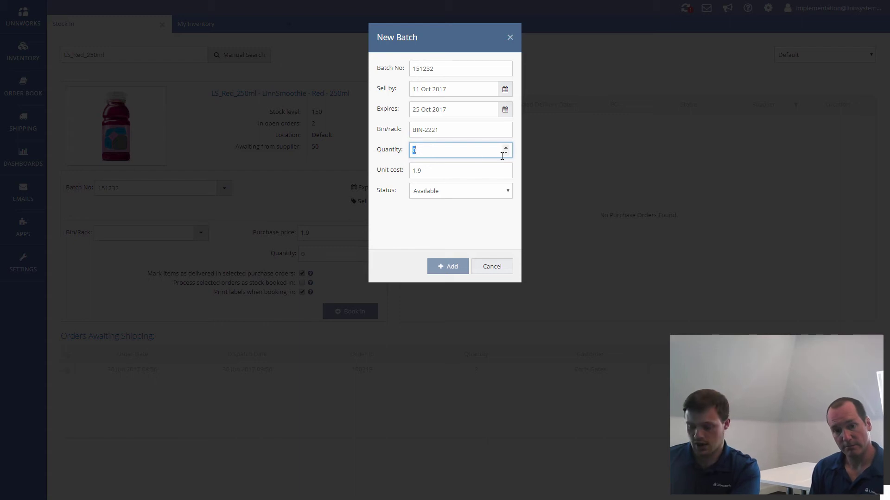
pyautogui.write('50')
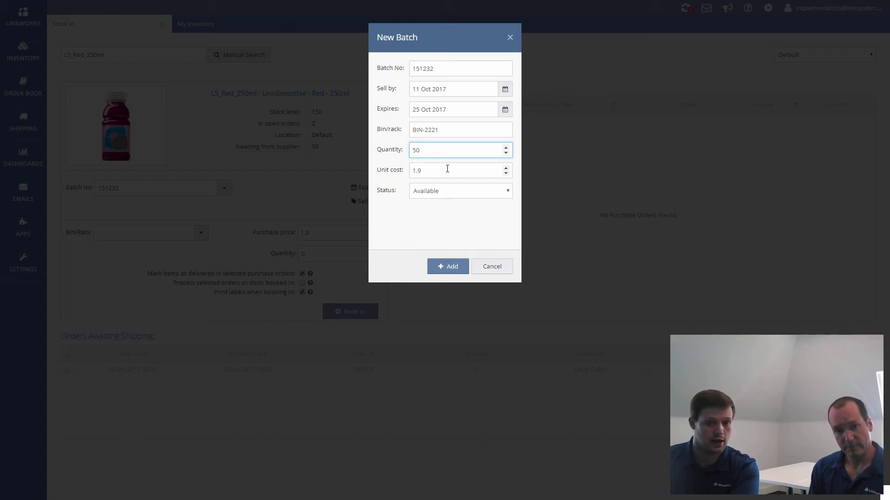
# Change the unit cost of the new batch to 1.17.
pyautogui.click(447, 169)
pyautogui.press('BackSpace')
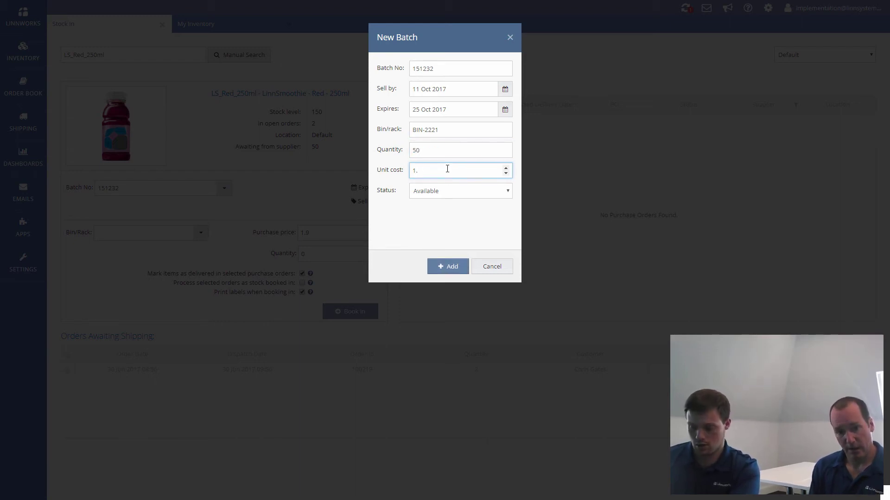
pyautogui.write('17')
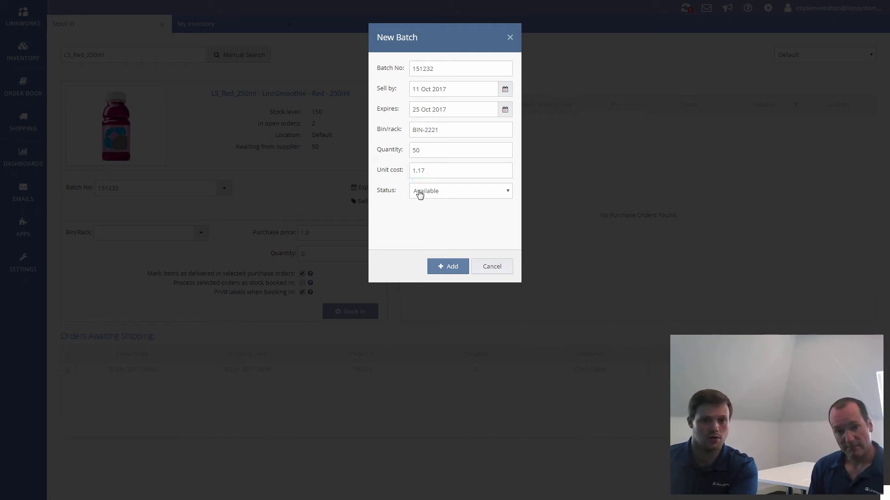
# Set the status of the new batch to Available and add the batch.
pyautogui.click(441, 198)
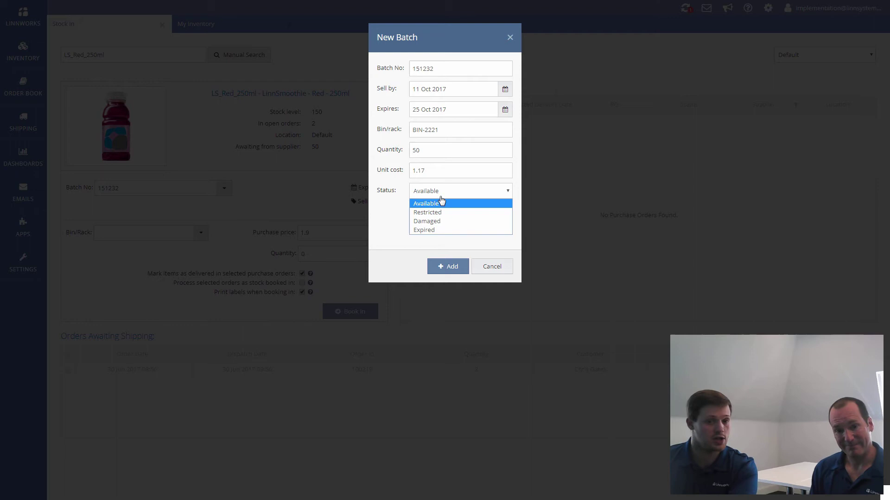
pyautogui.click(465, 208)
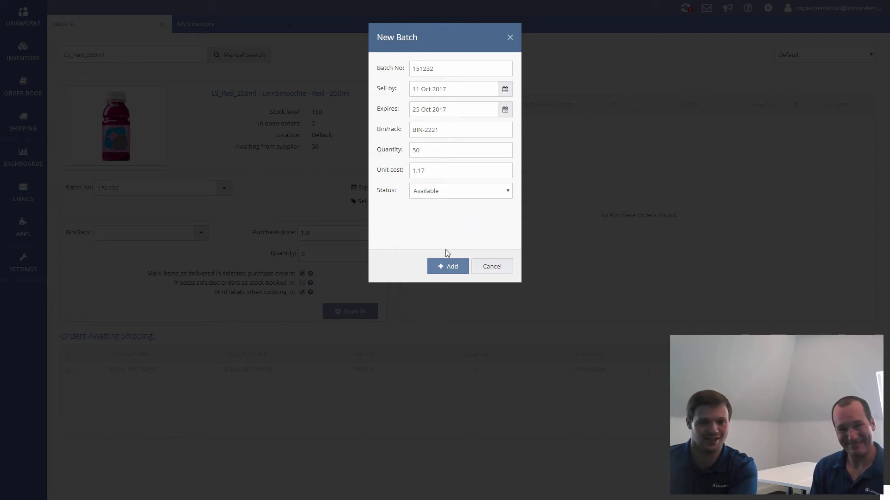
pyautogui.click(449, 269)
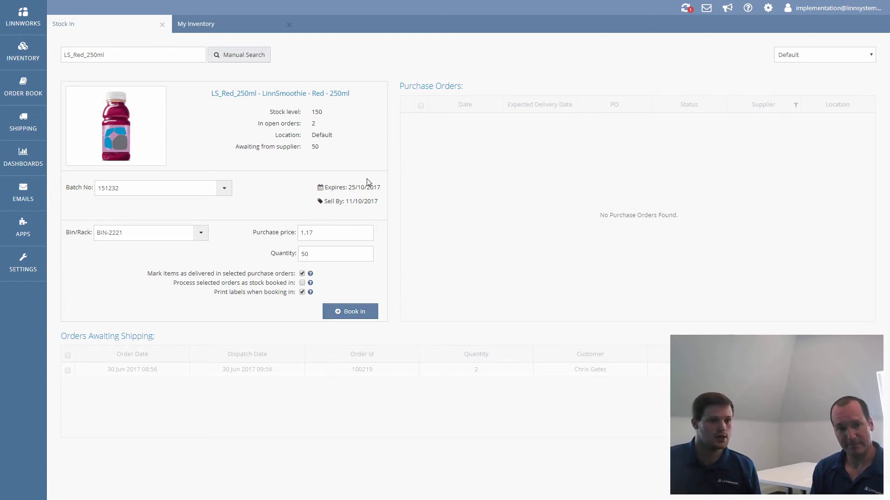
# Open the list of open orders and select the order containing LS_Red_250ml.
pyautogui.click(42, 102)
pyautogui.click(80, 43)
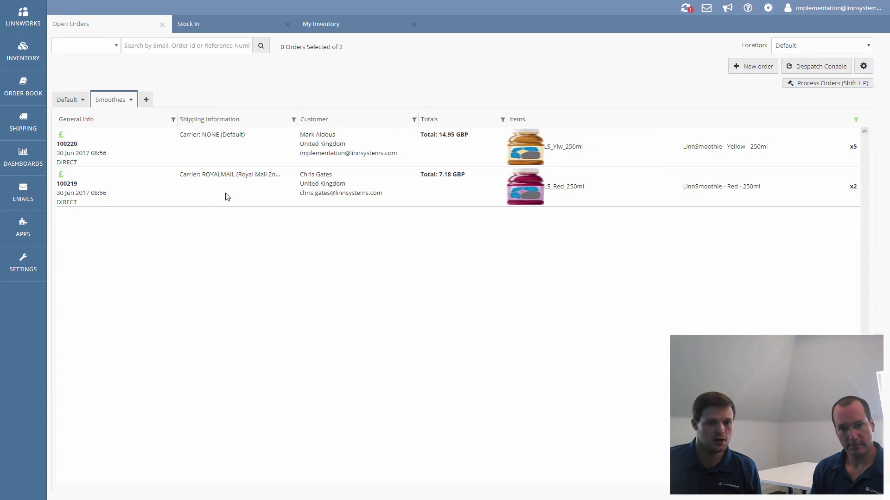
pyautogui.click(224, 199)
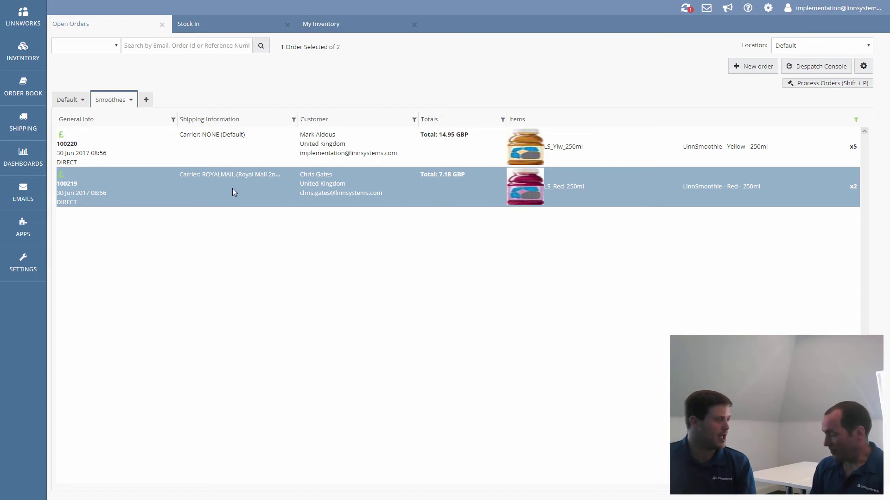
# Open the default Pick List template in the Template Designer and edit its item table.
pyautogui.click(34, 272)
pyautogui.click(85, 117)
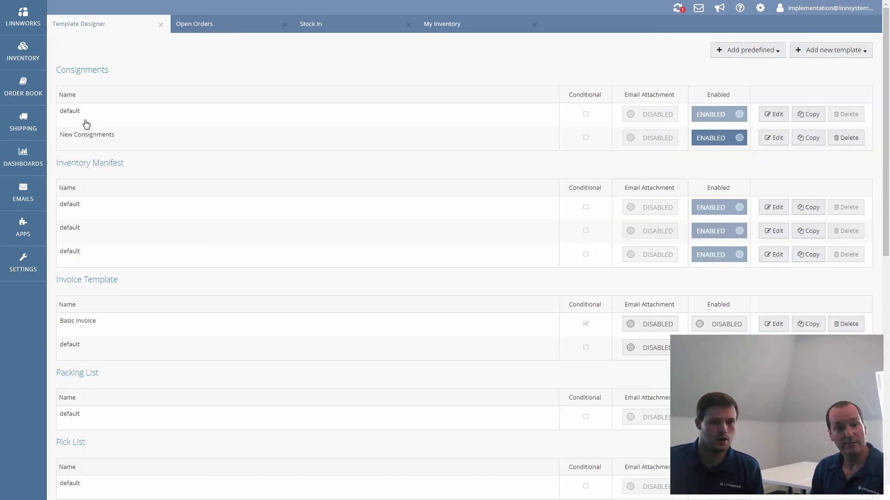
pyautogui.scroll(-2, 102, 260)
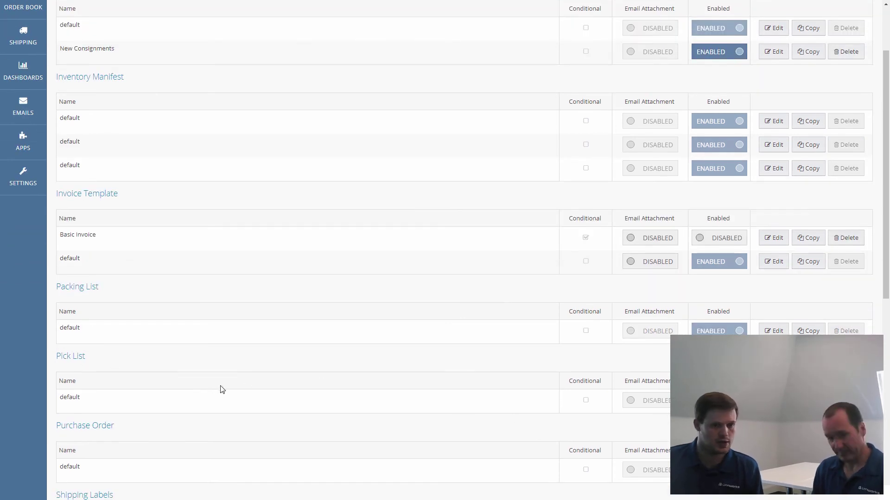
pyautogui.click(773, 400)
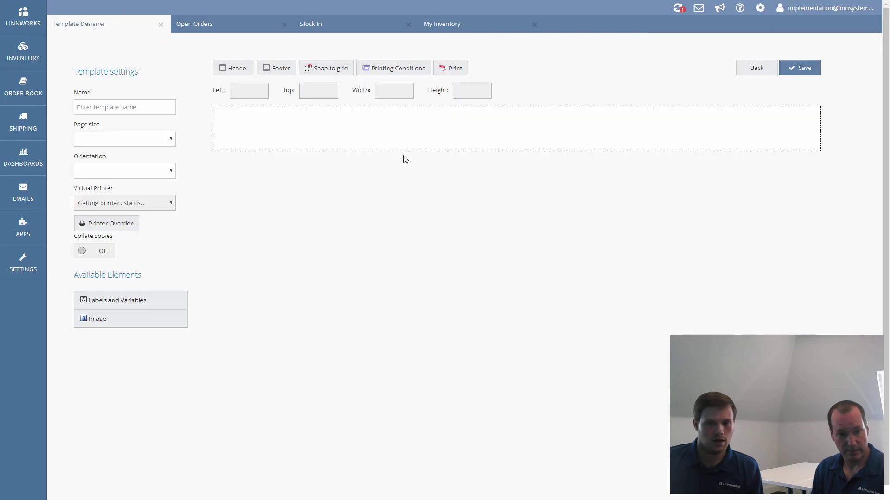
pyautogui.doubleClick(378, 215)
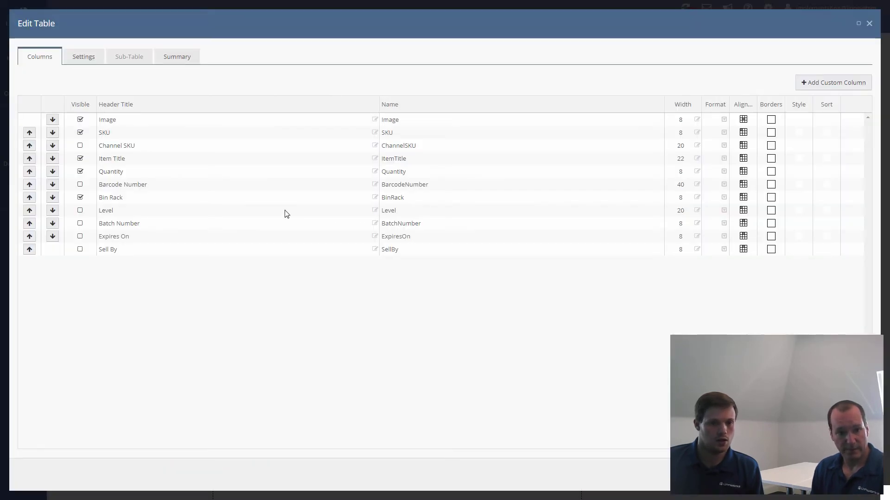
# Make the Batch Number, Expires On and Sell By columns visible in the pick list table and save the template.
pyautogui.click(82, 224)
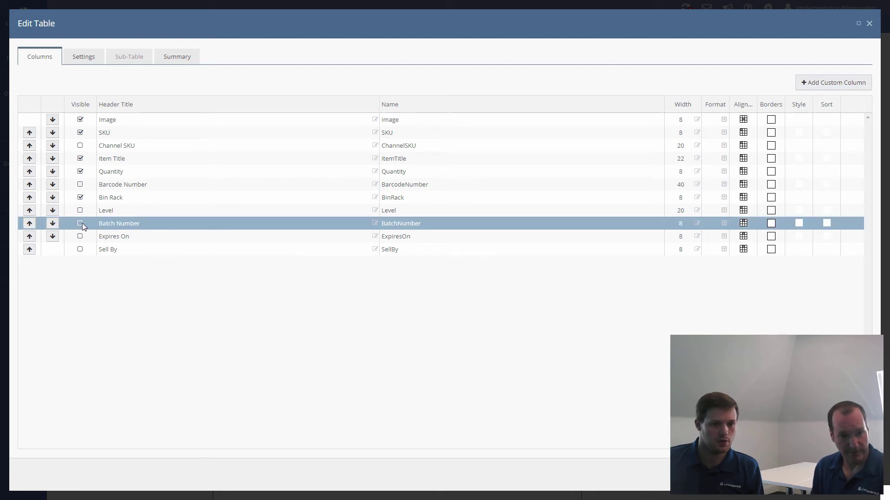
pyautogui.click(79, 224)
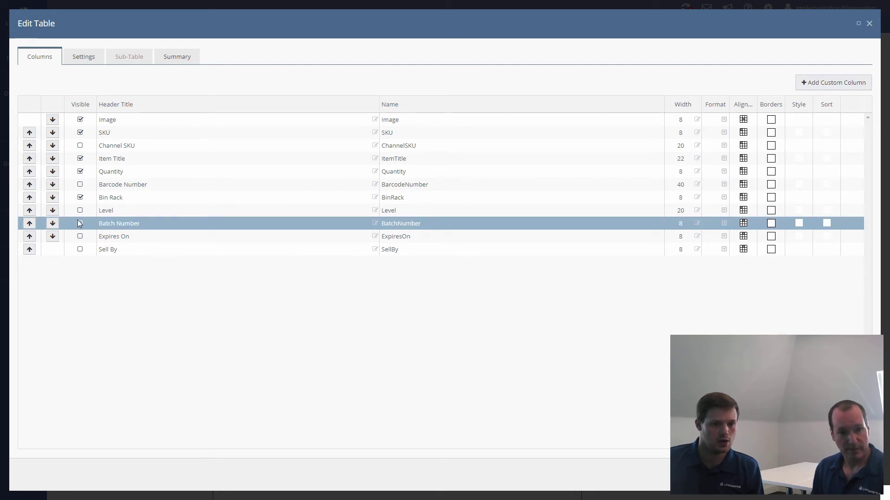
pyautogui.click(79, 236)
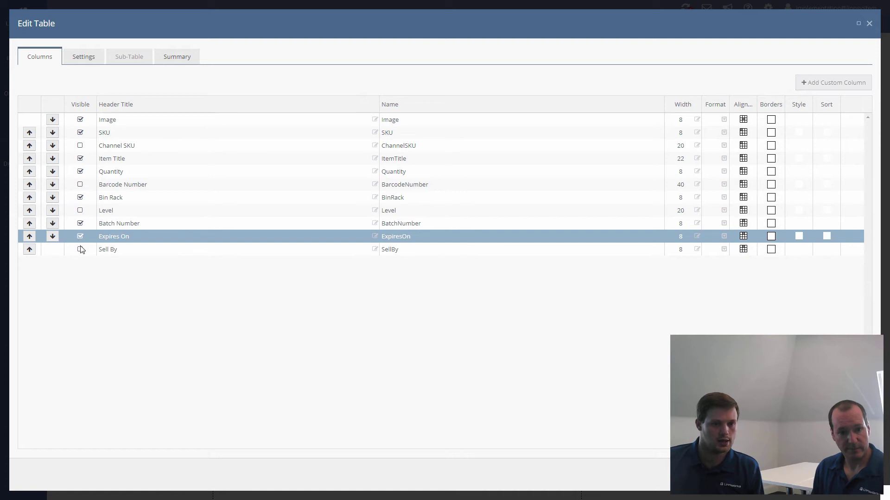
pyautogui.click(80, 249)
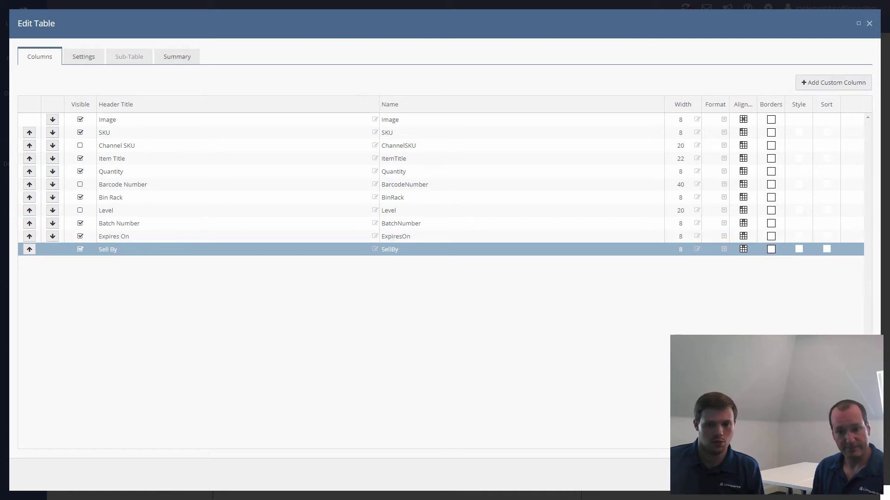
pyautogui.click(823, 474)
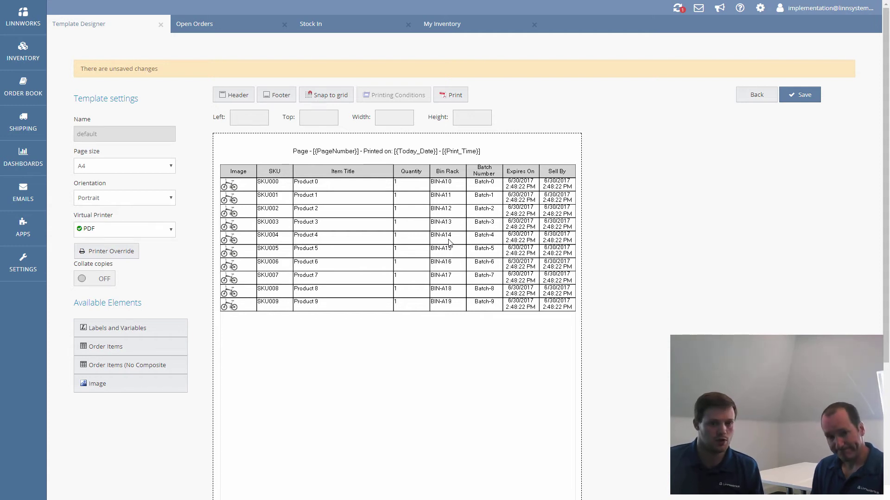
pyautogui.click(800, 95)
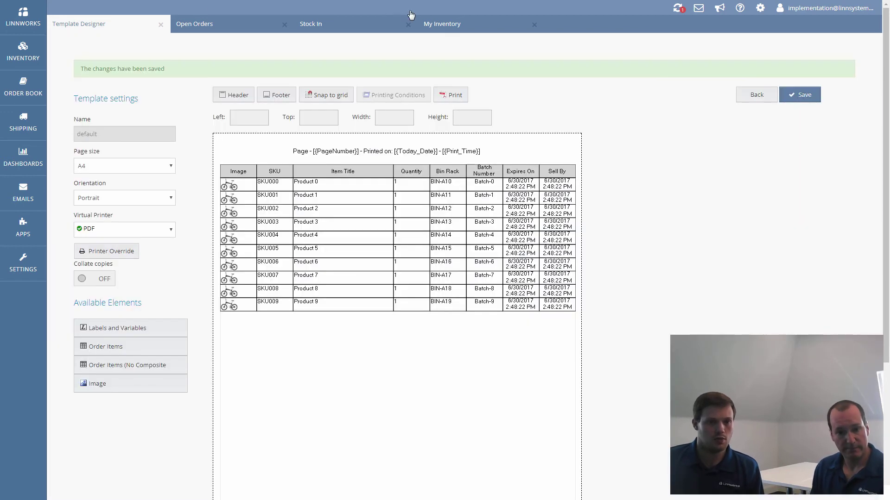
# Generate the pick list for the open order containing LS_Red_250ml.
pyautogui.click(211, 26)
pyautogui.rightClick(225, 182)
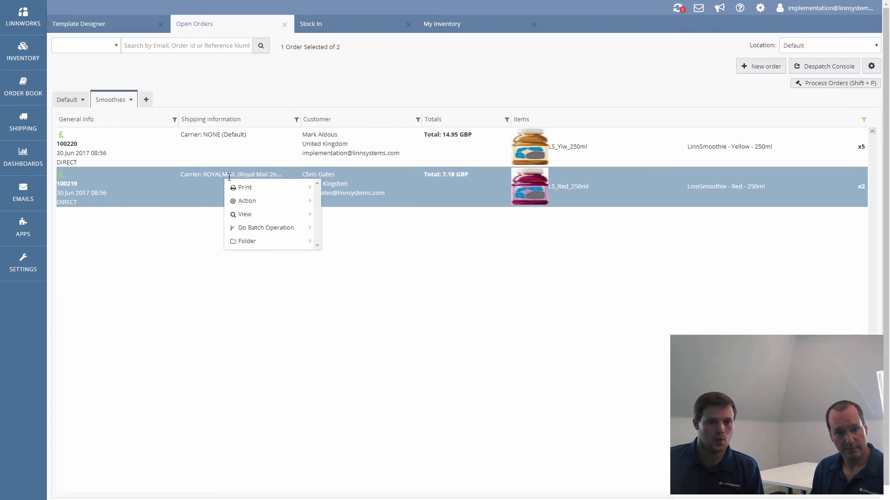
pyautogui.moveTo(282, 186)
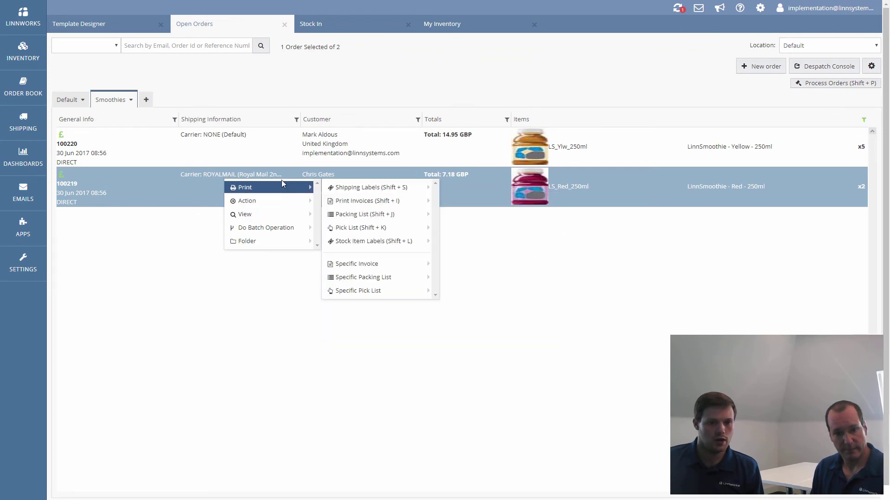
pyautogui.click(409, 231)
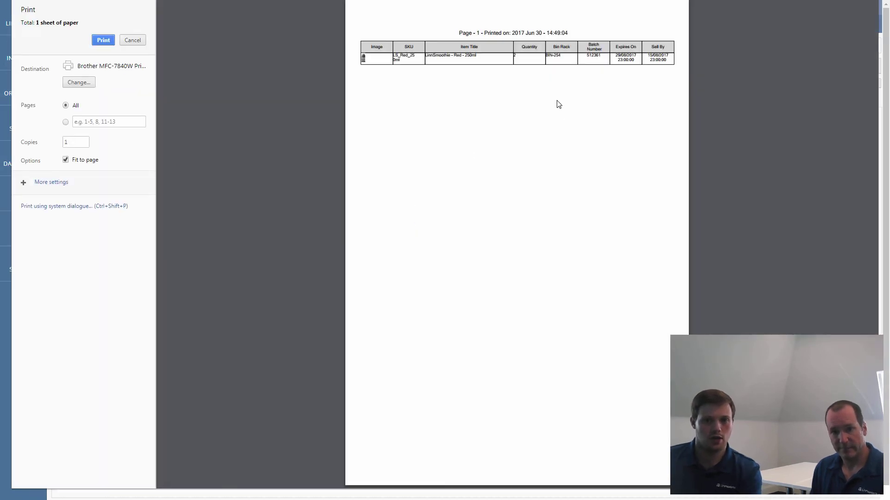
# Check the bin rack and batch number on the pick list preview and close it without printing.
pyautogui.hotkey('ctrl', '+')
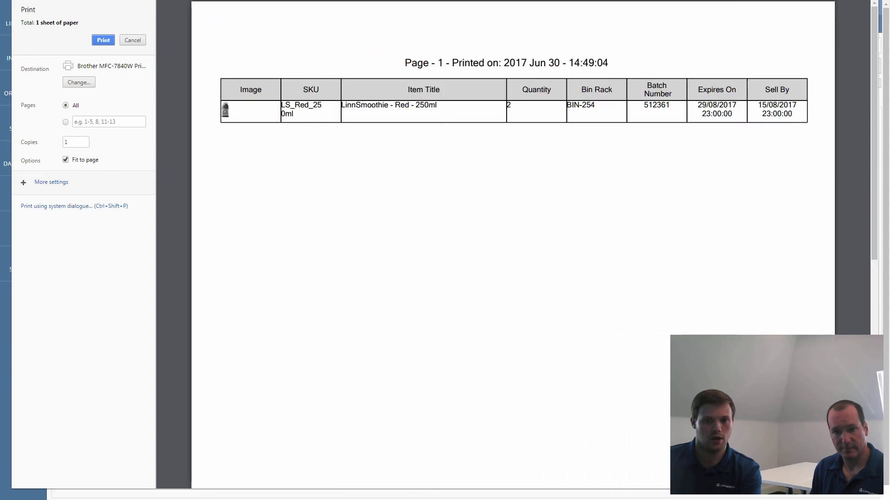
pyautogui.moveTo(601, 105); pyautogui.dragTo(572, 105)
pyautogui.click(643, 106)
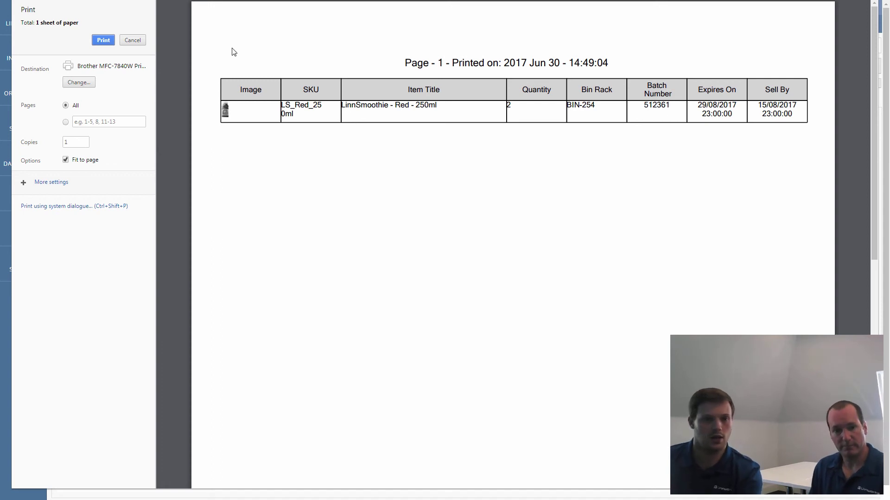
pyautogui.click(133, 41)
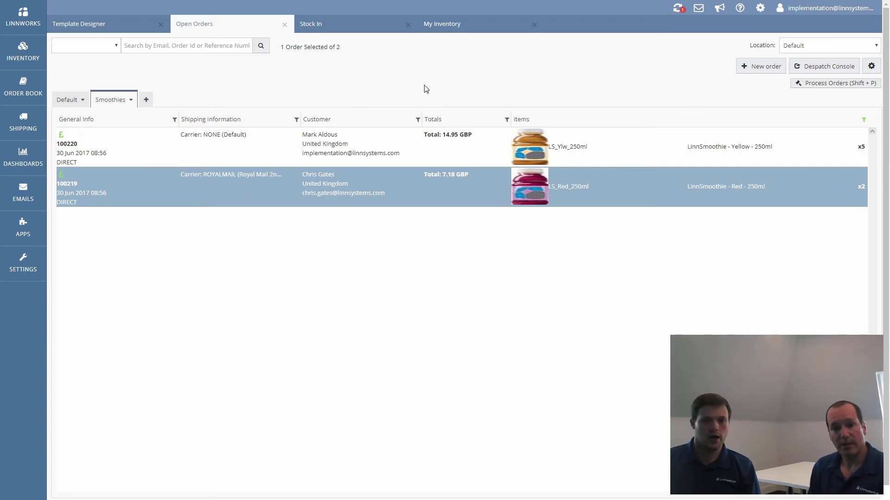
# Require scanning the batch number when processing orders for the LS_Red_250ml inventory item.
pyautogui.click(434, 23)
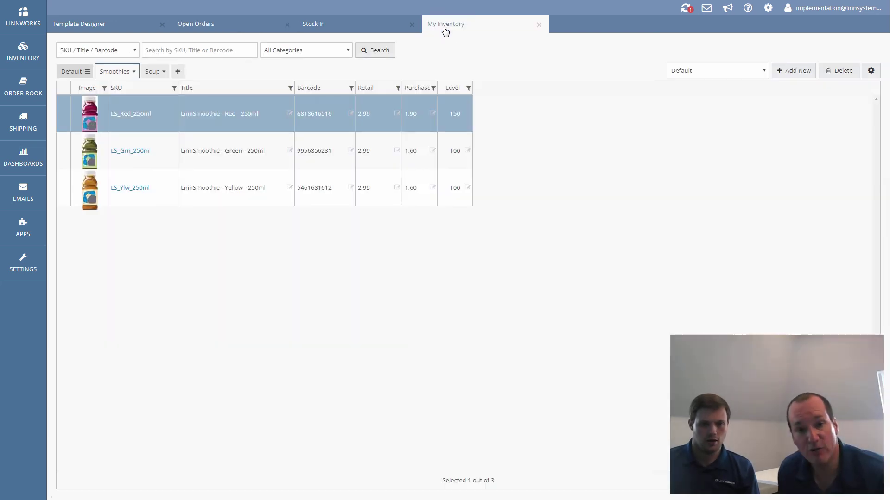
pyautogui.click(125, 115)
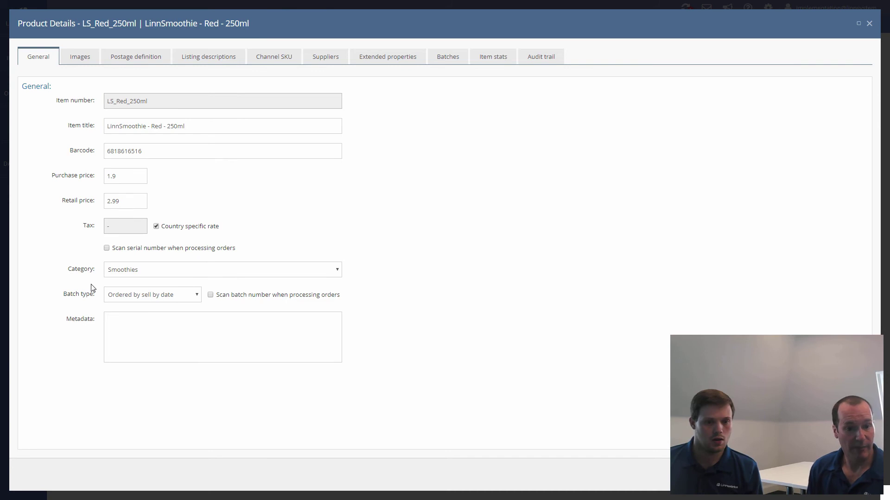
pyautogui.click(224, 297)
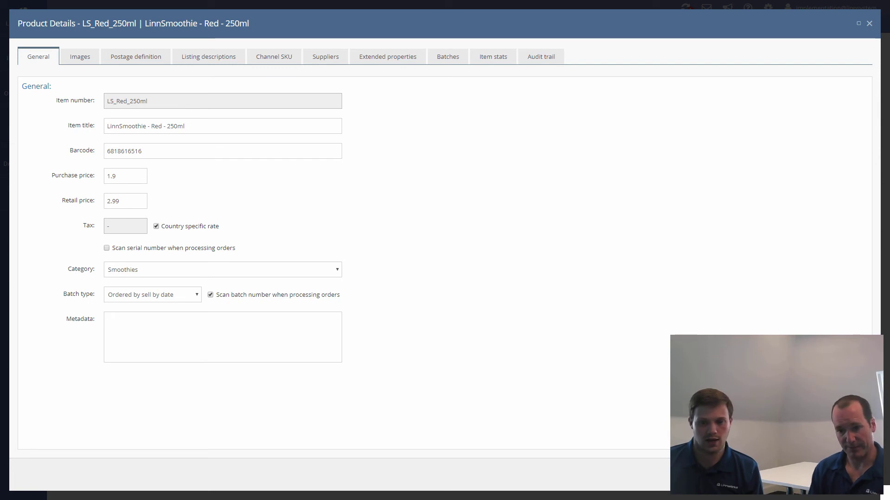
# Start processing the open LS_Red_250ml order and bring up its item scanning list.
pyautogui.click(215, 23)
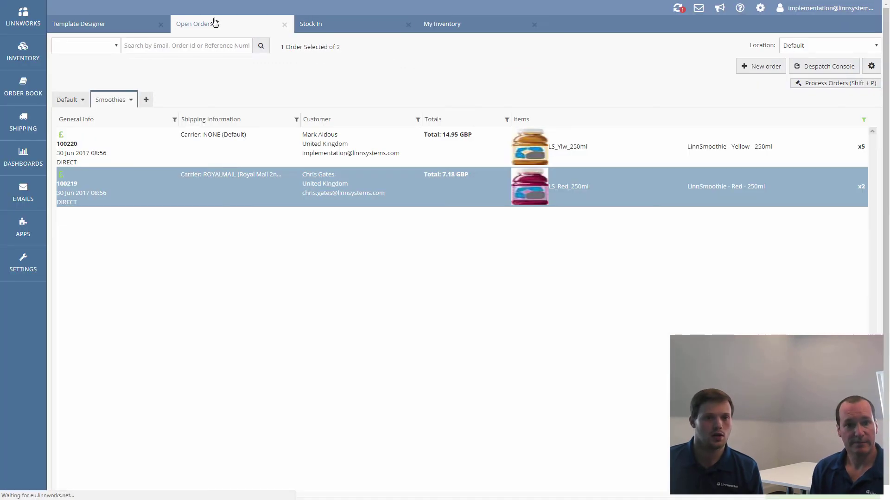
pyautogui.rightClick(199, 185)
pyautogui.moveTo(250, 208)
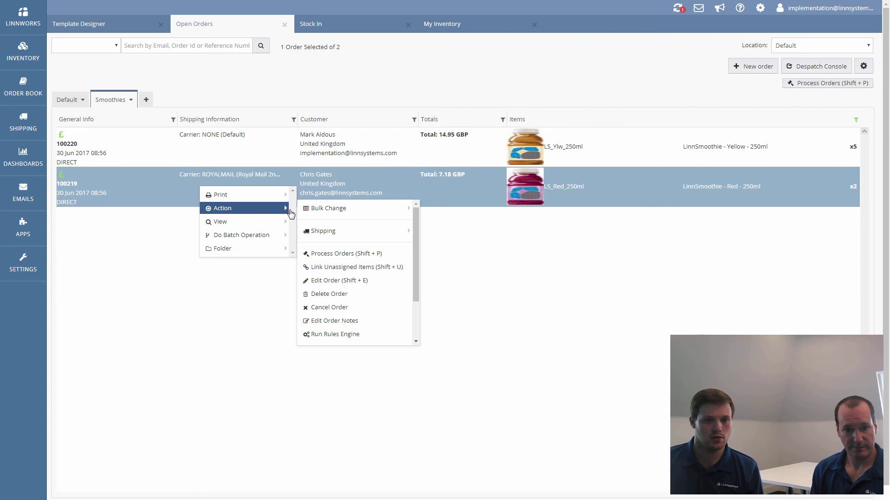
pyautogui.click(359, 258)
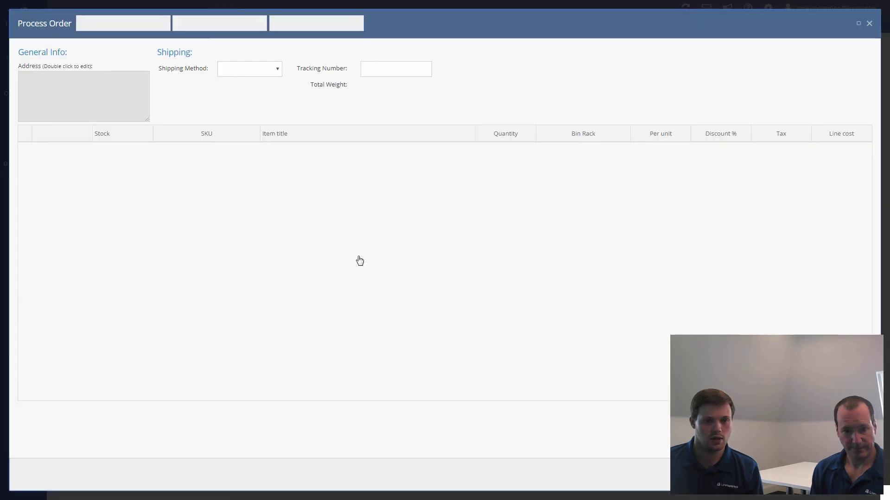
pyautogui.click(400, 192)
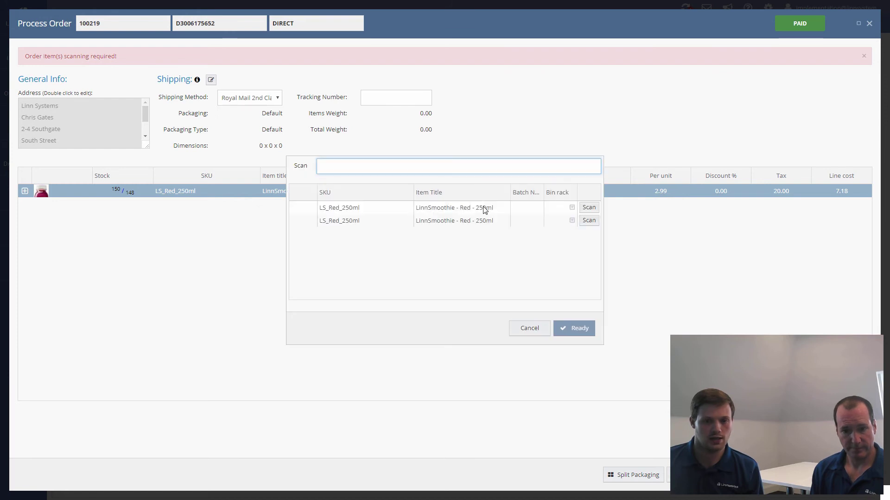
# View the batch number scan prompt for the first LS_Red_250ml item and close the order without processing it.
pyautogui.click(586, 211)
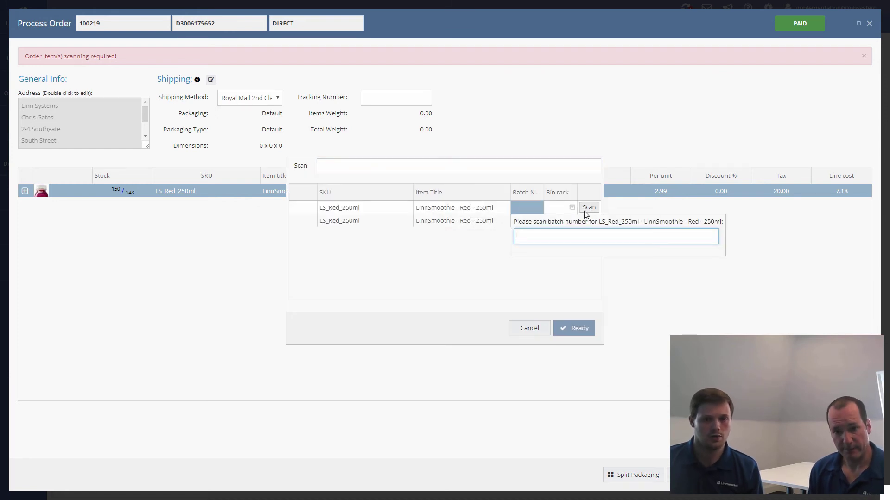
pyautogui.click(426, 252)
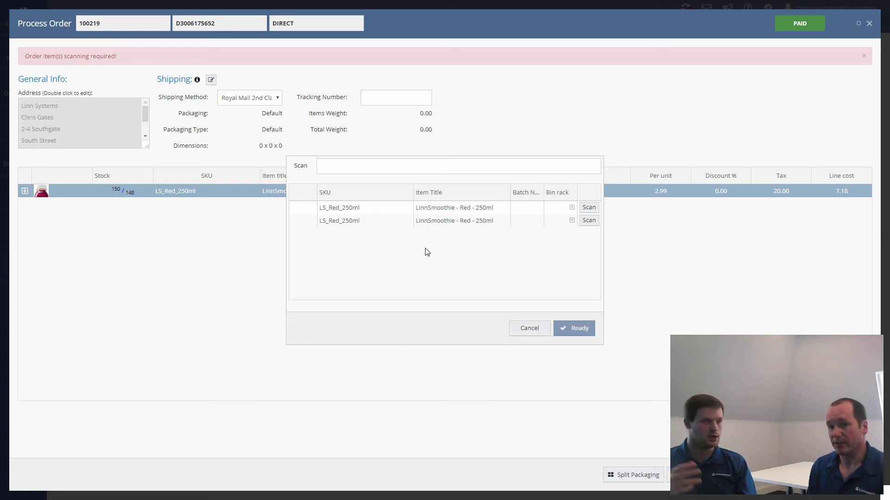
pyautogui.click(580, 332)
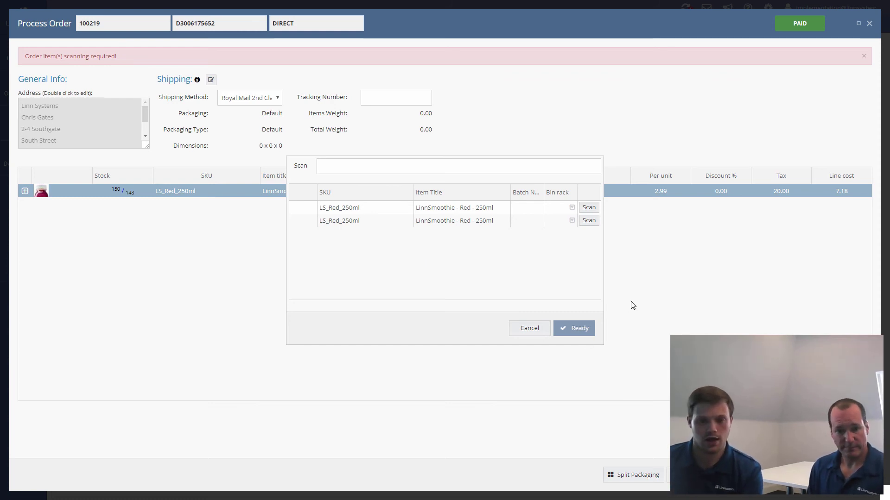
pyautogui.click(869, 24)
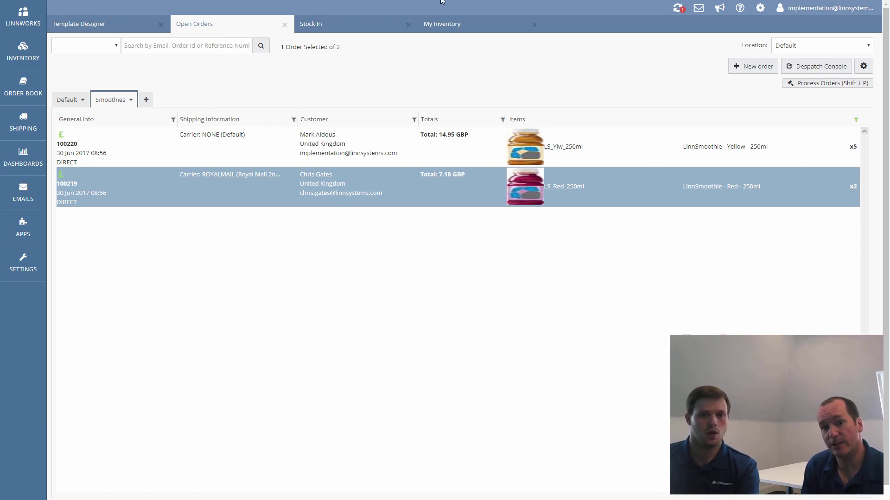
# Open the product details of LSO_Tmt_200g from the Soup inventory view.
pyautogui.click(451, 27)
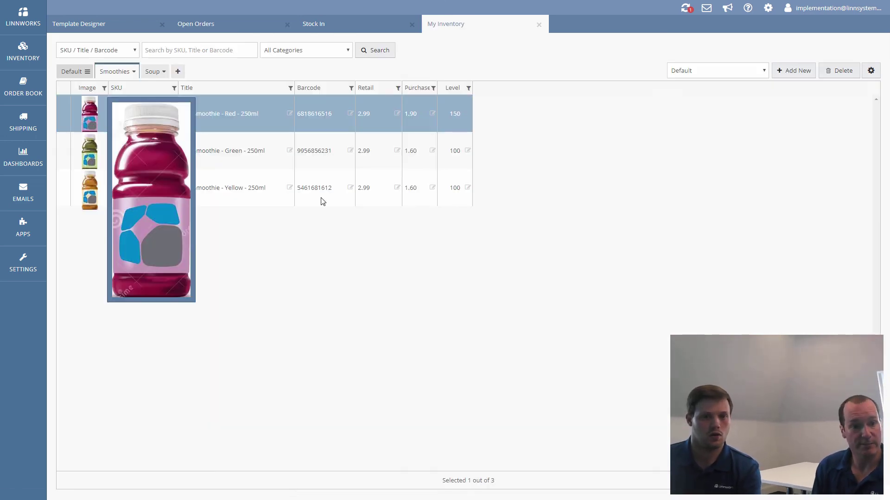
pyautogui.click(156, 73)
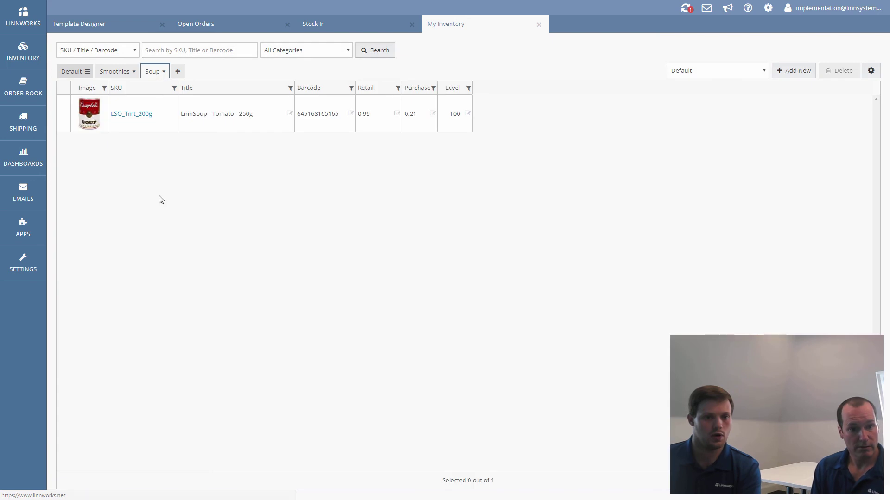
pyautogui.click(133, 115)
pyautogui.doubleClick(133, 114)
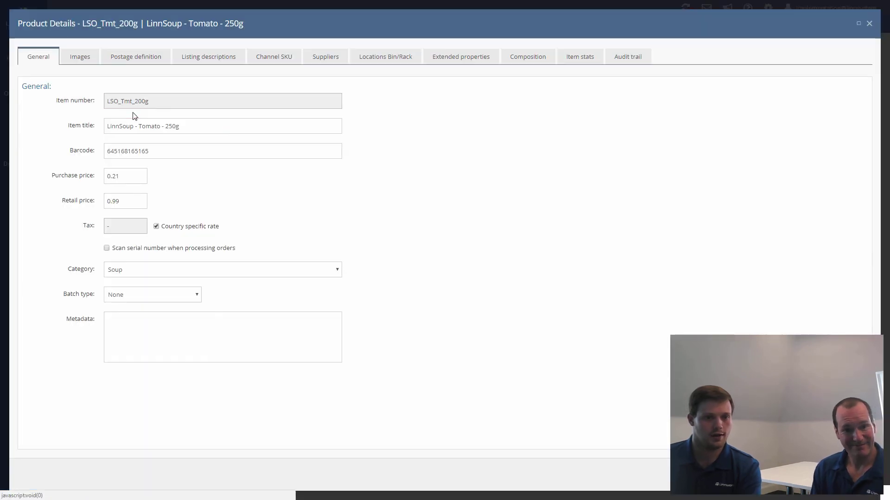
# Set the soup item's batch type to Ordered by priority sequence and add an available batch numbered 1611447 with priority 1.
pyautogui.click(165, 296)
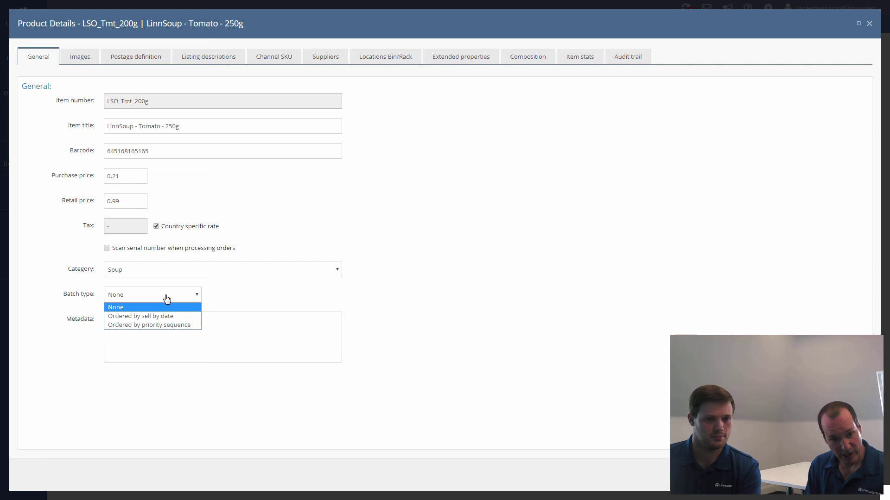
pyautogui.click(179, 325)
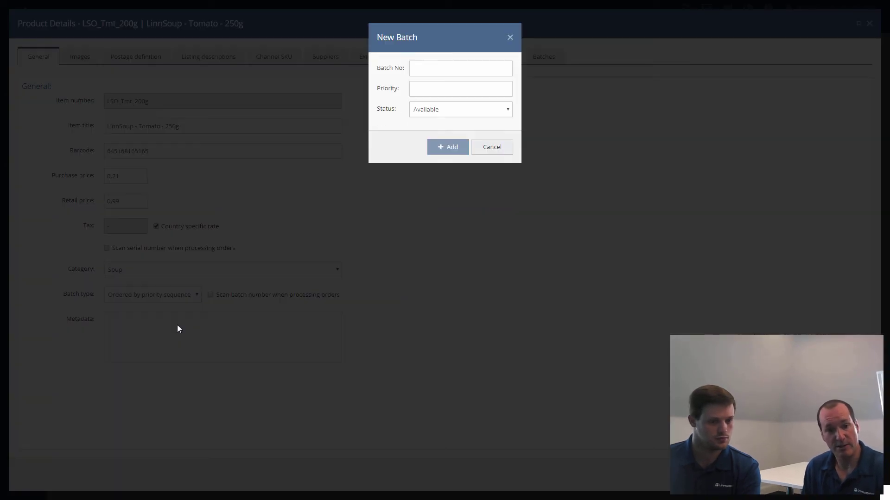
pyautogui.click(424, 67)
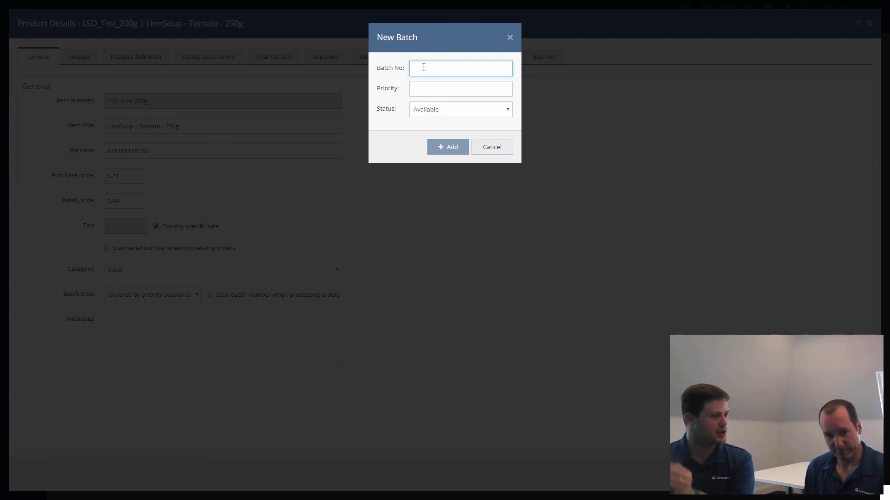
pyautogui.write('161')
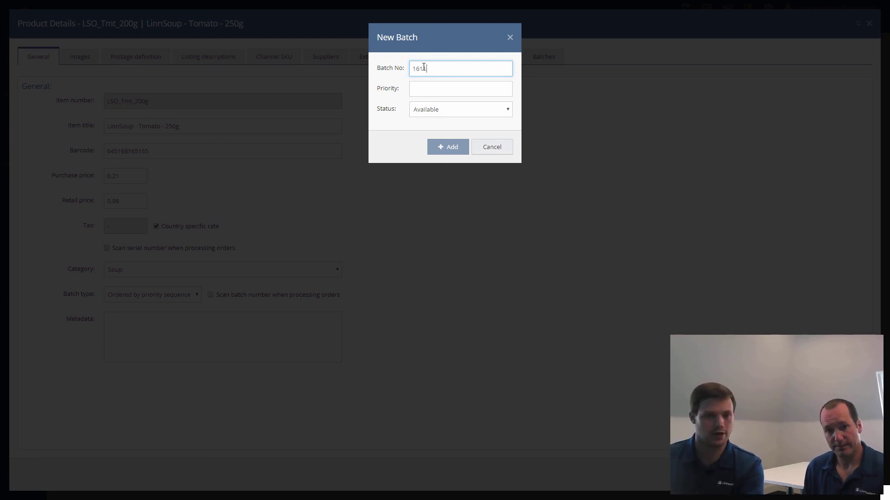
pyautogui.write('447')
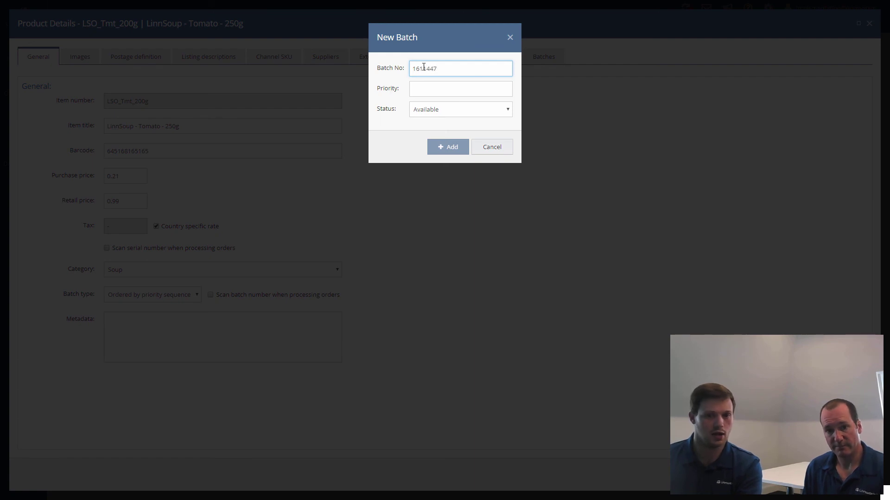
pyautogui.click(426, 91)
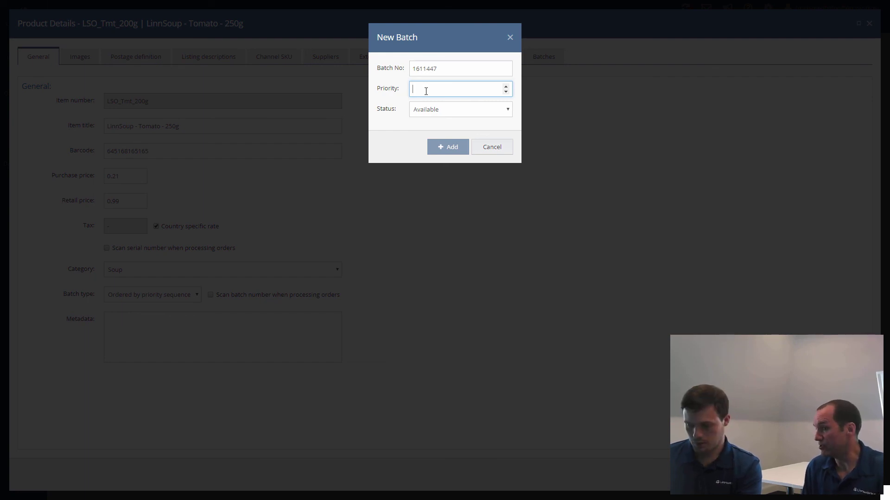
pyautogui.write('1')
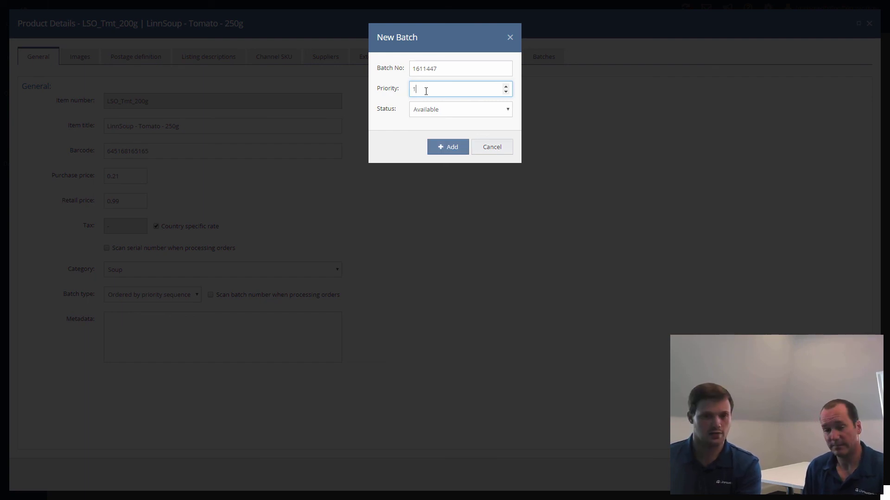
pyautogui.click(447, 146)
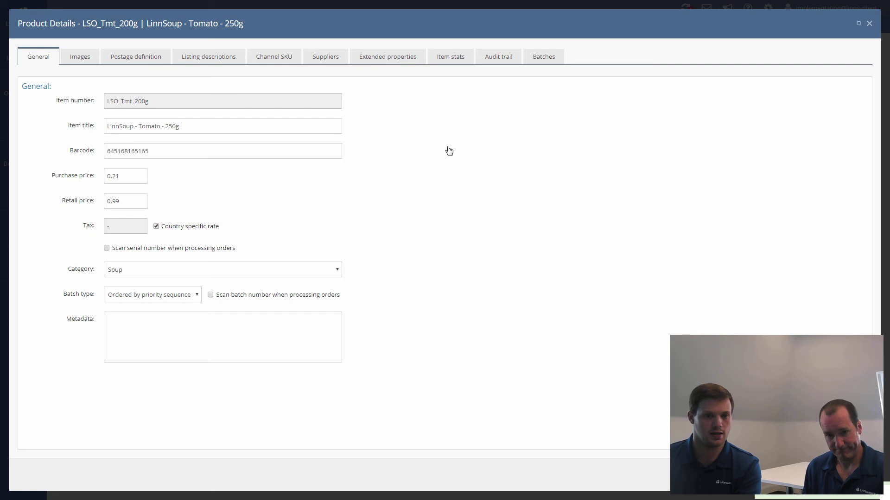
# View the soup item's batch list and the new batch form with priority 2, cancelling without adding a batch.
pyautogui.click(540, 62)
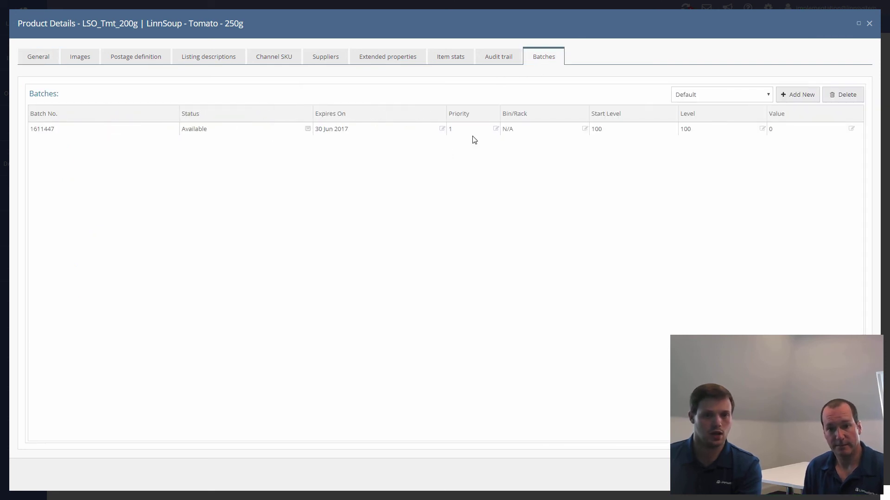
pyautogui.click(794, 96)
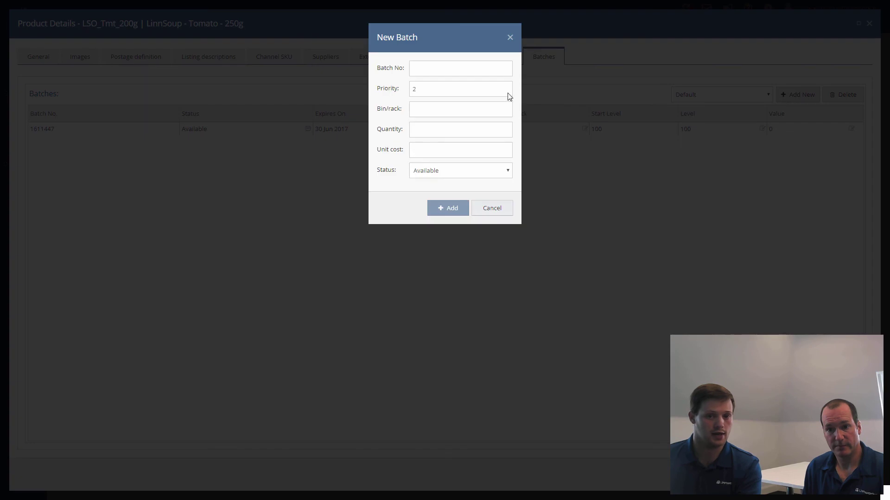
pyautogui.write('2')
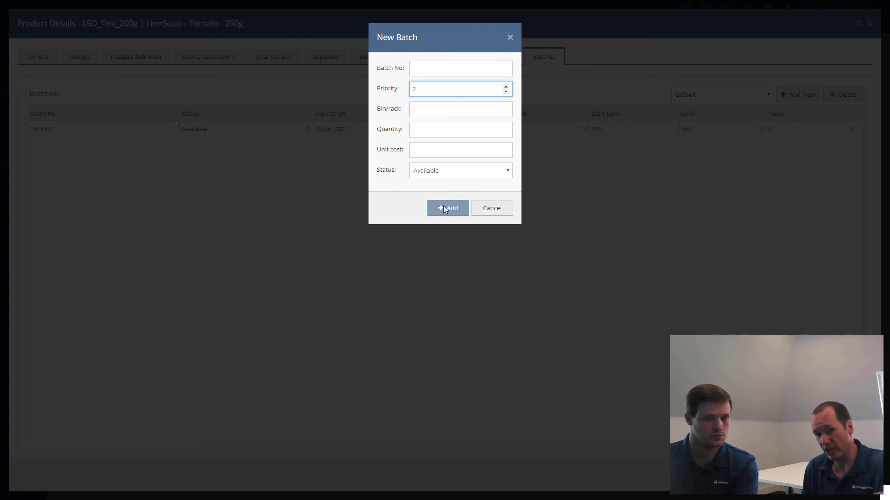
pyautogui.click(490, 211)
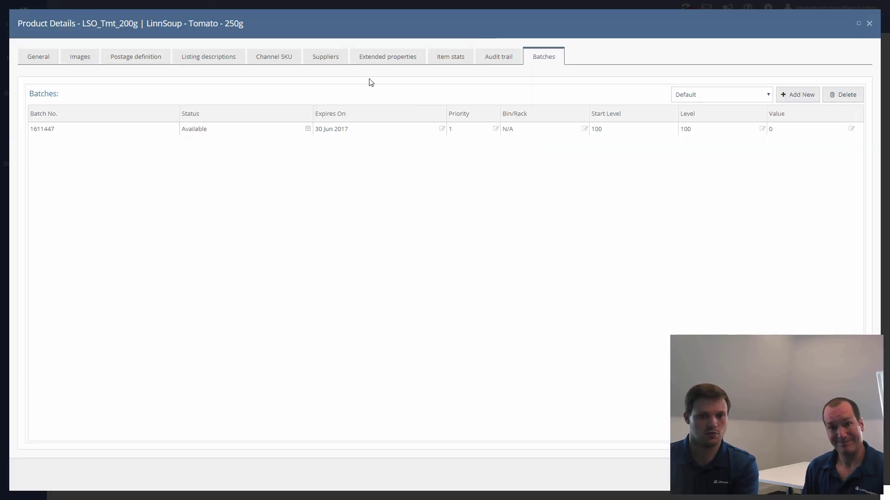
# Open the expiry date and the status of the soup item's batch for editing.
pyautogui.click(340, 131)
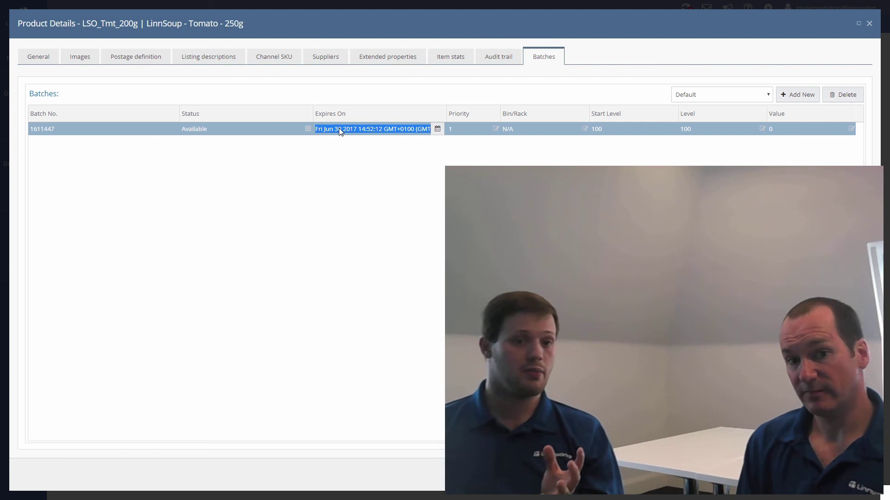
pyautogui.click(245, 135)
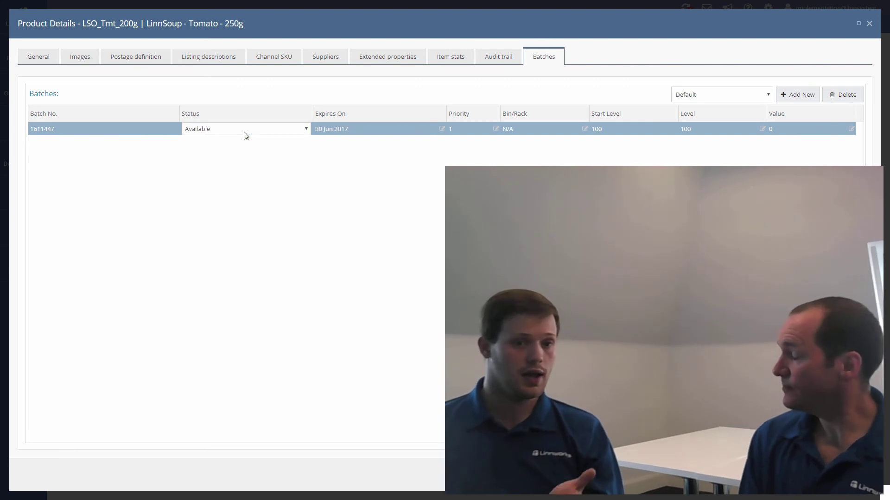